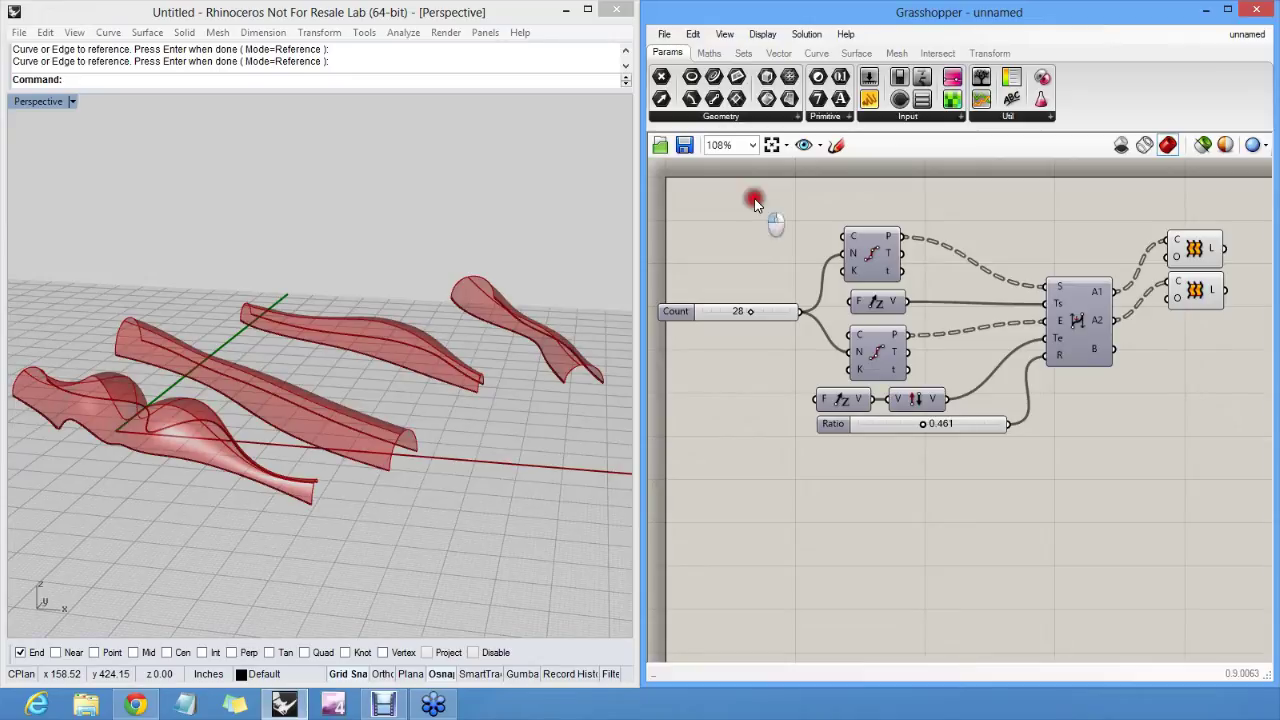
Delete all components from the Grasshopper canvas and all reference curves from the Rhino viewport.
{"action": "left_click_drag", "start_coordinate": [1227, 474], "coordinate": [697, 190]}
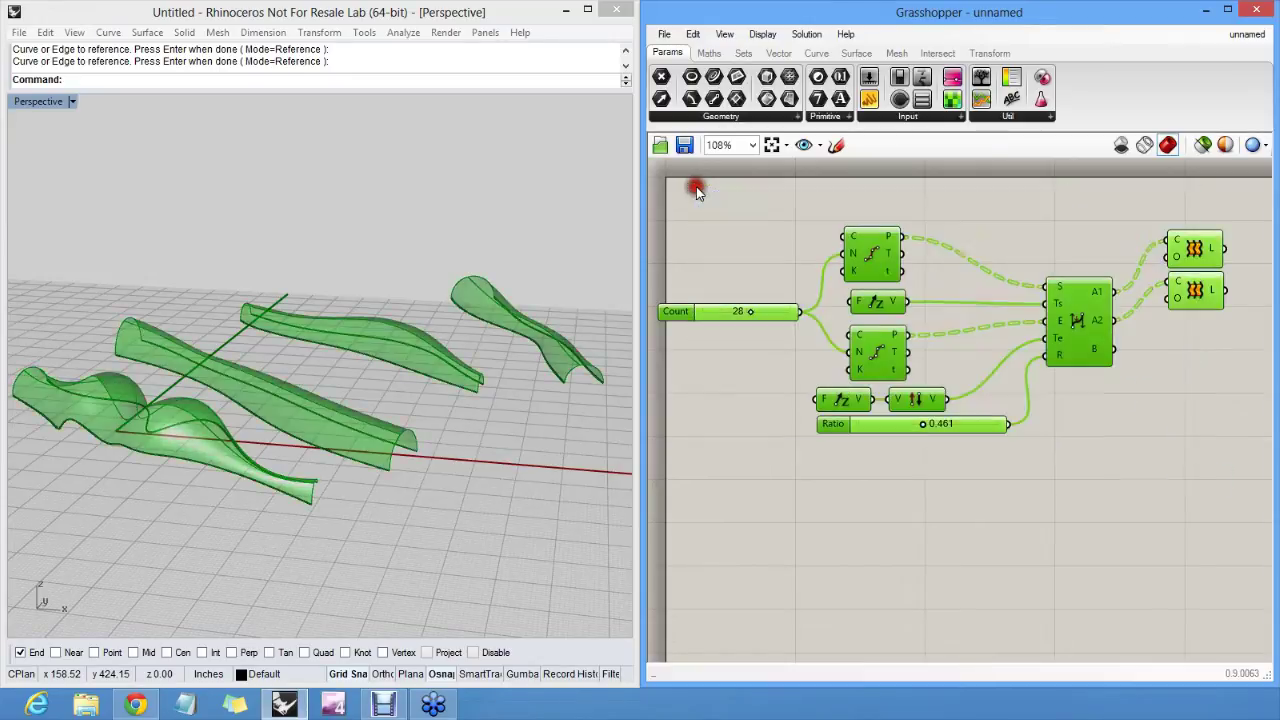
{"action": "key", "text": "Delete"}
{"action": "left_click_drag", "start_coordinate": [565, 233], "coordinate": [164, 483]}
{"action": "key", "text": "Delete"}
{"action": "right_click_drag", "start_coordinate": [314, 394], "coordinate": [286, 460], "text": "shift"}
{"action": "left_click", "coordinate": [915, 323]}
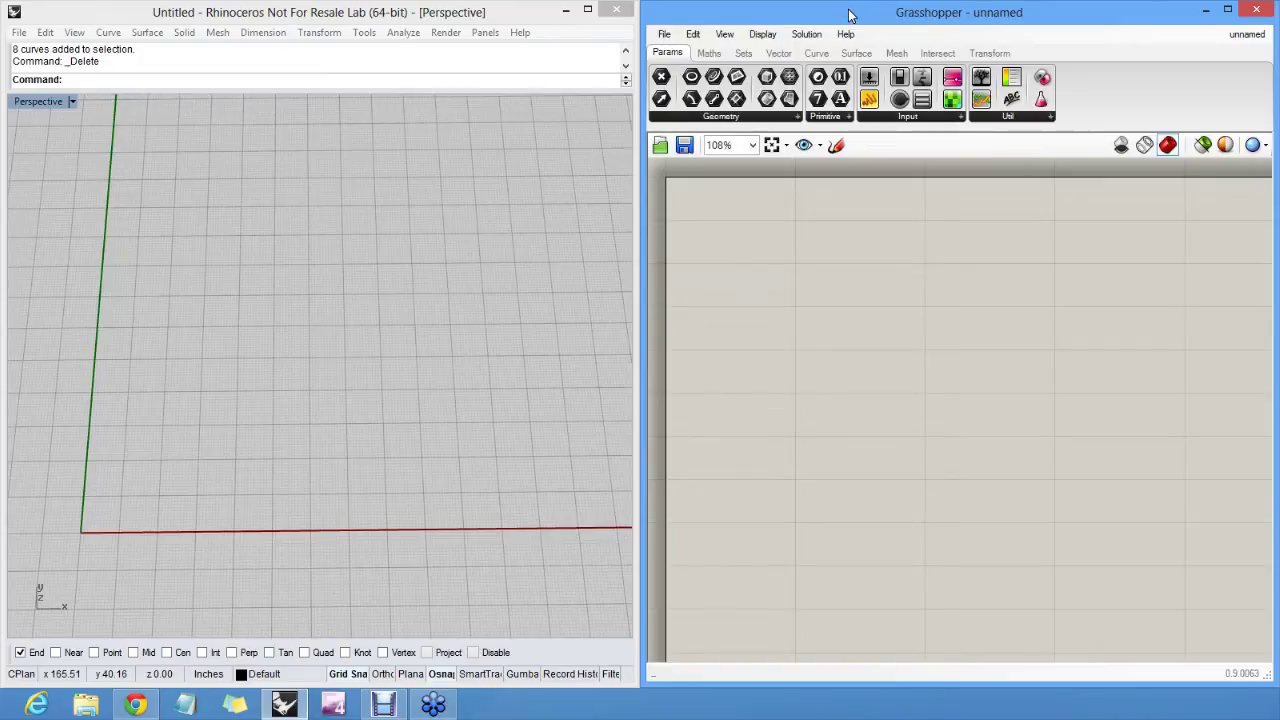
{"action": "left_click", "coordinate": [341, 356]}
{"action": "left_click", "coordinate": [797, 297]}
{"action": "right_click", "coordinate": [281, 349]}
{"action": "right_click_drag", "start_coordinate": [281, 349], "coordinate": [465, 318], "text": "shift"}
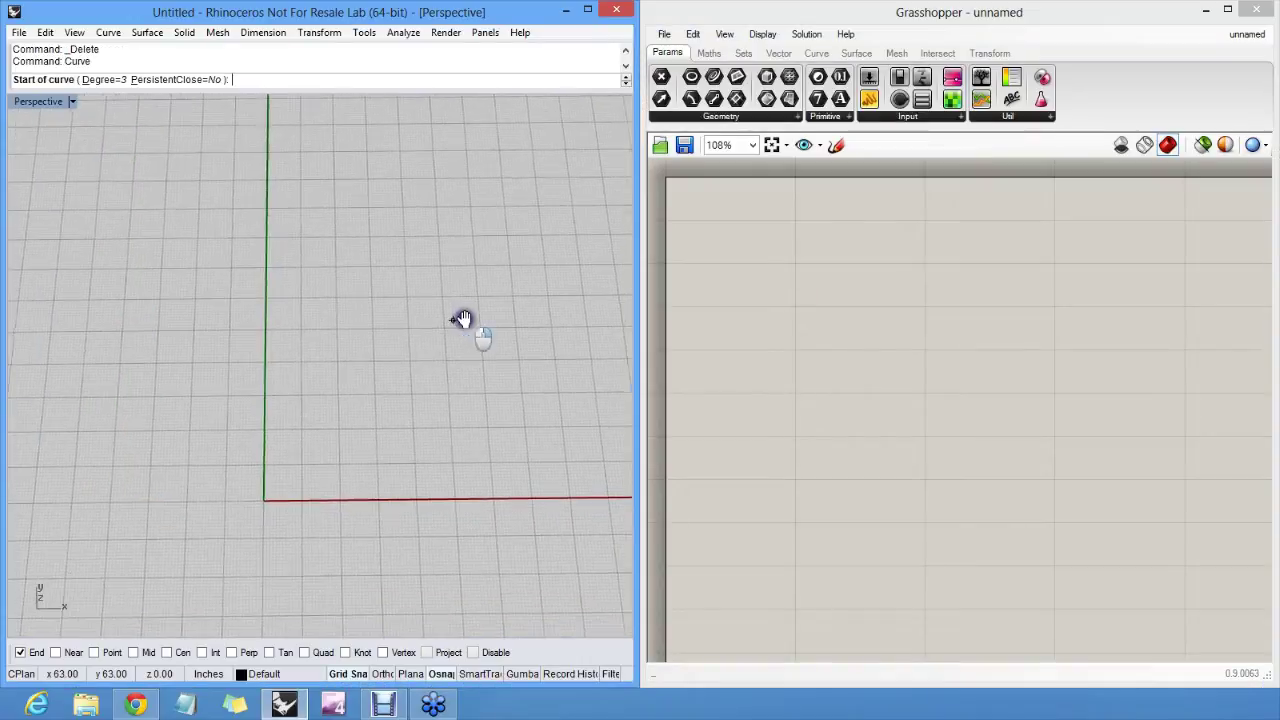
{"action": "right_click", "coordinate": [448, 338]}
Draw a closed, C-shaped degree-3 control point curve around the origin in the Rhino Perspective viewport.
{"action": "mouse_move", "coordinate": [277, 500]}
{"action": "right_mouse_down", "text": "ctrl"}
{"action": "mouse_move", "coordinate": [300, 443]}
{"action": "mouse_move", "coordinate": [293, 418]}
{"action": "right_mouse_up", "text": "ctrl"}
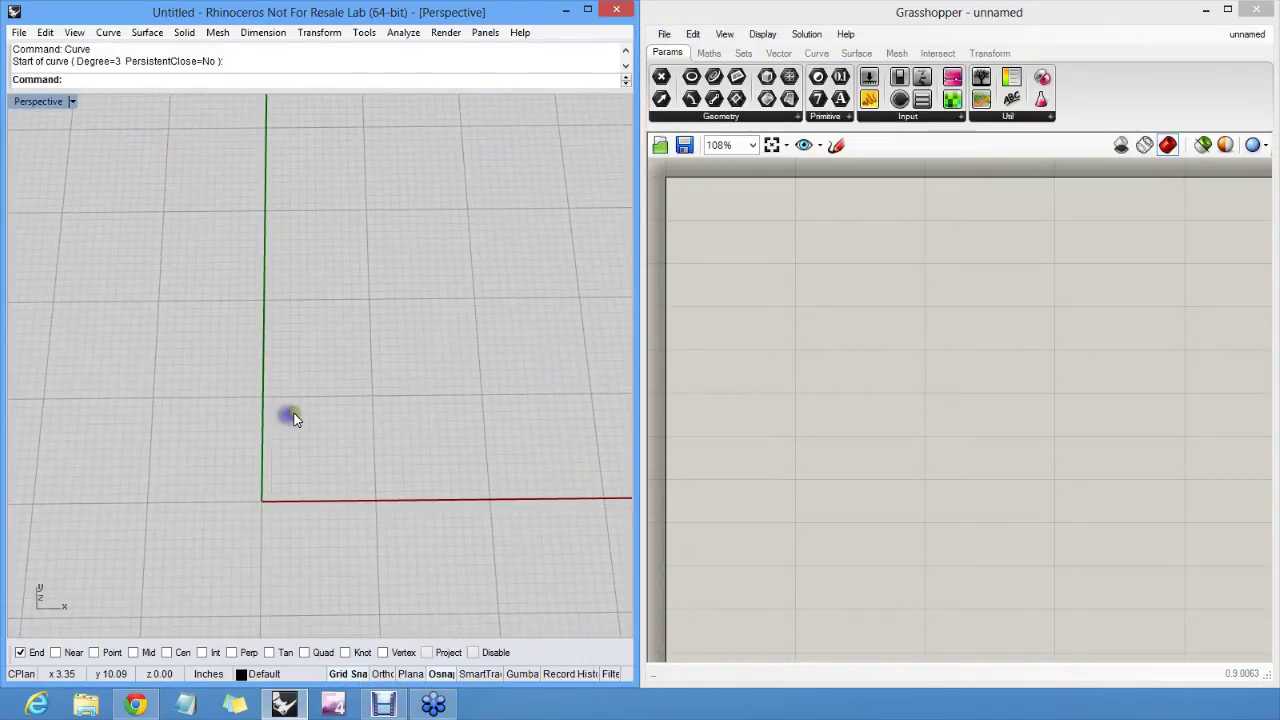
{"action": "key", "text": "Return"}
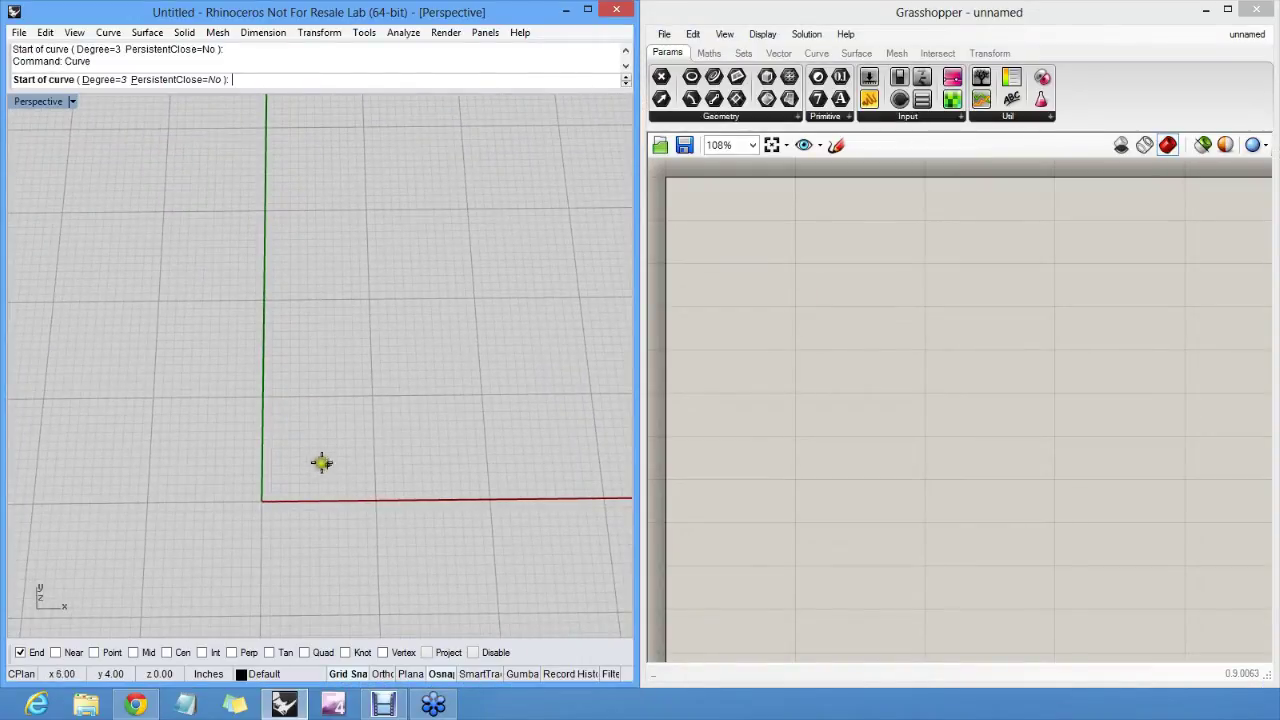
{"action": "left_click", "coordinate": [308, 456]}
{"action": "left_click", "coordinate": [271, 431]}
{"action": "left_click", "coordinate": [225, 440]}
{"action": "left_click", "coordinate": [194, 527]}
{"action": "left_click", "coordinate": [262, 566]}
{"action": "left_click", "coordinate": [280, 543]}
{"action": "left_click", "coordinate": [243, 509]}
{"action": "left_click", "coordinate": [255, 470]}
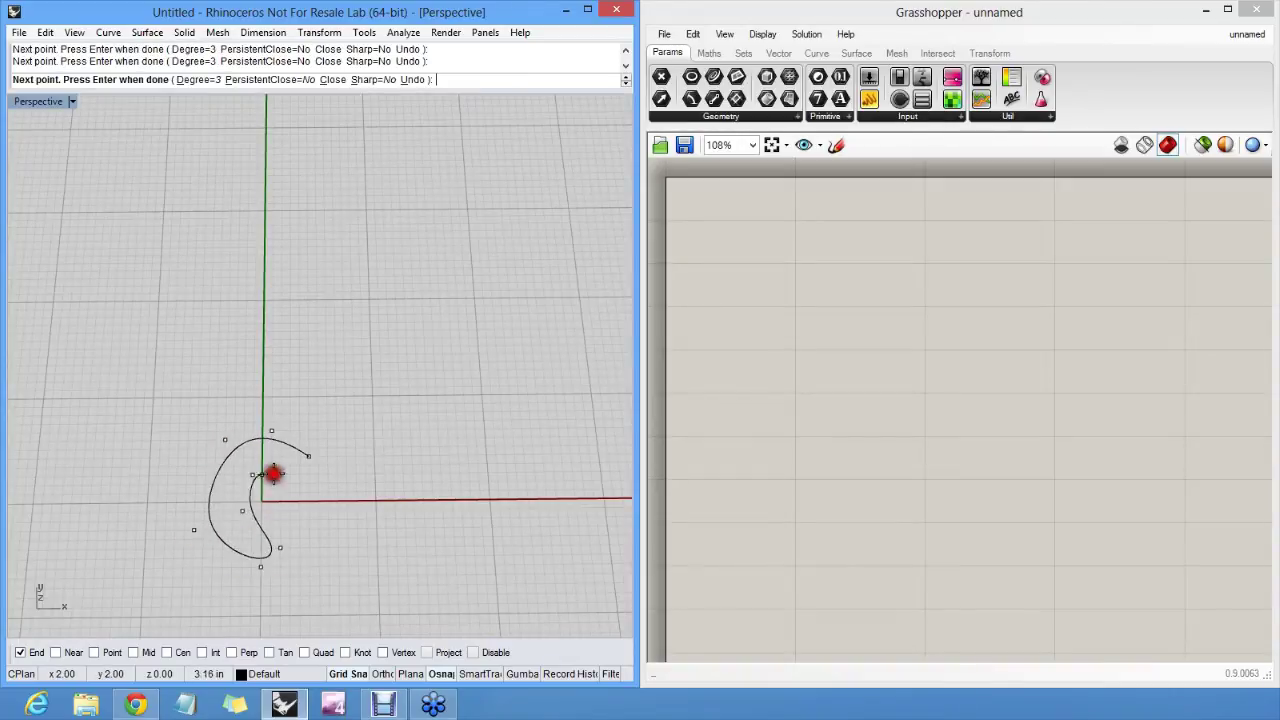
{"action": "left_click", "coordinate": [325, 510]}
{"action": "left_click", "coordinate": [318, 469]}
{"action": "left_click", "coordinate": [309, 455]}
{"action": "scroll", "coordinate": [340, 464], "scroll_direction": "down", "scroll_amount": 3}
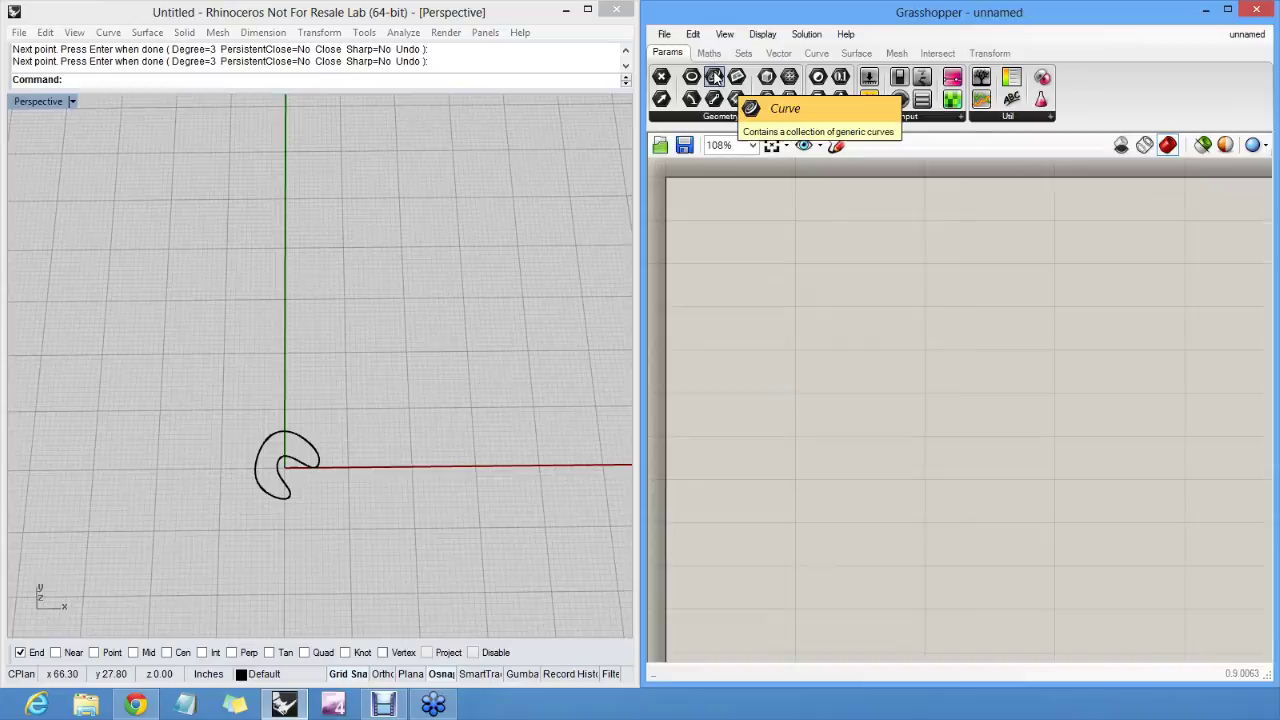
Add a Curve parameter to the Grasshopper canvas and reference the closed C-shaped Rhino curve in it.
{"action": "left_click_drag", "start_coordinate": [714, 77], "coordinate": [764, 254]}
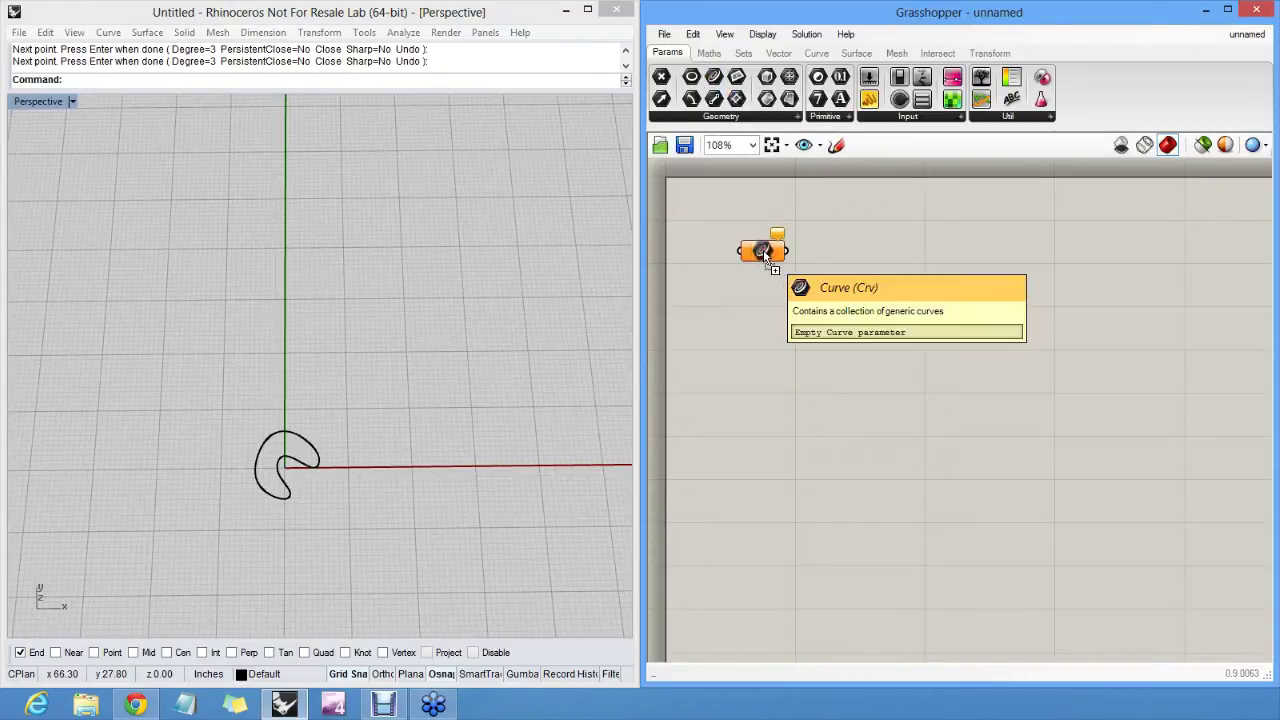
{"action": "right_click", "coordinate": [764, 254]}
{"action": "left_click", "coordinate": [825, 503]}
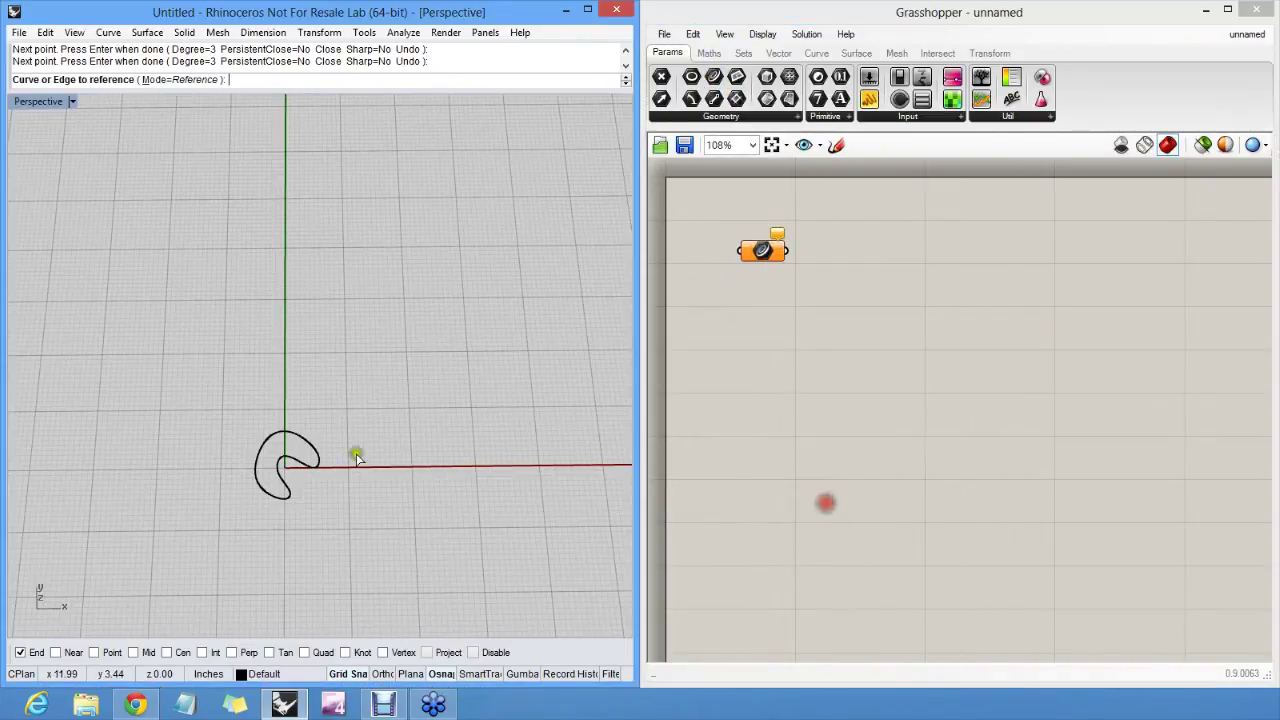
{"action": "left_click", "coordinate": [300, 440]}
Add a Rectangular Array component and connect the Curve parameter to its geometry input.
{"action": "double_click", "coordinate": [882, 300]}
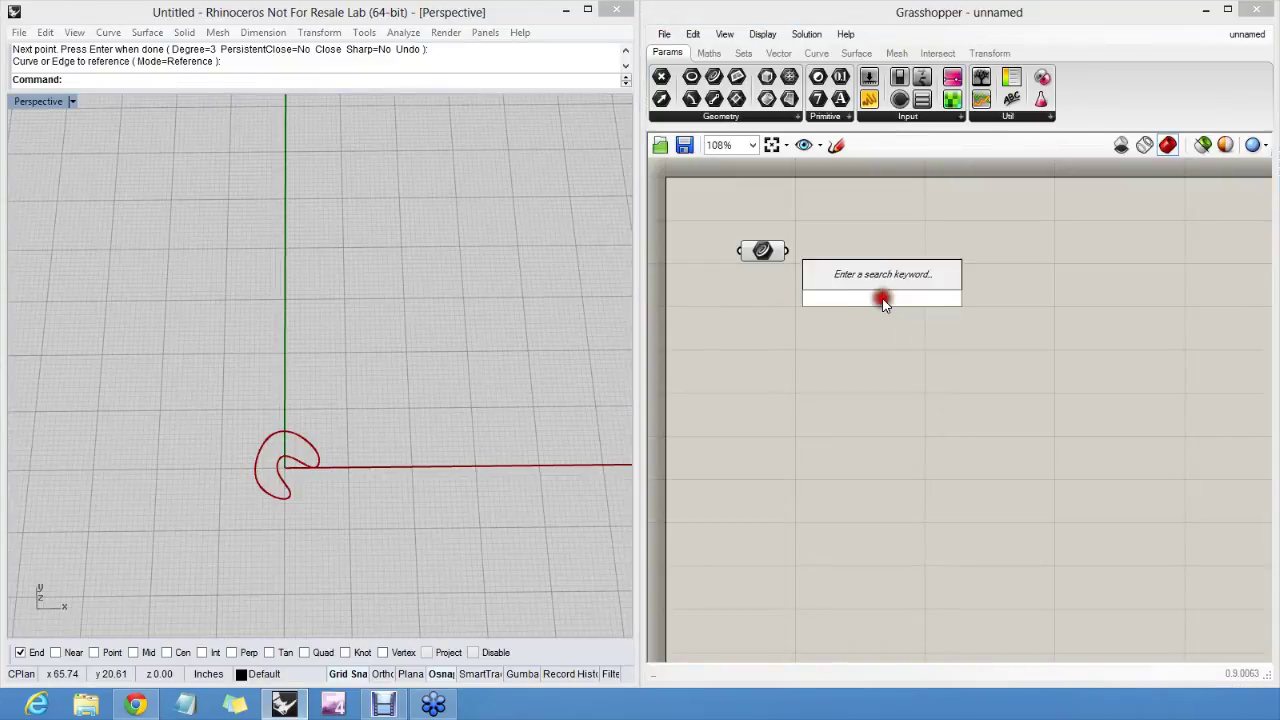
{"action": "type", "text": "array"}
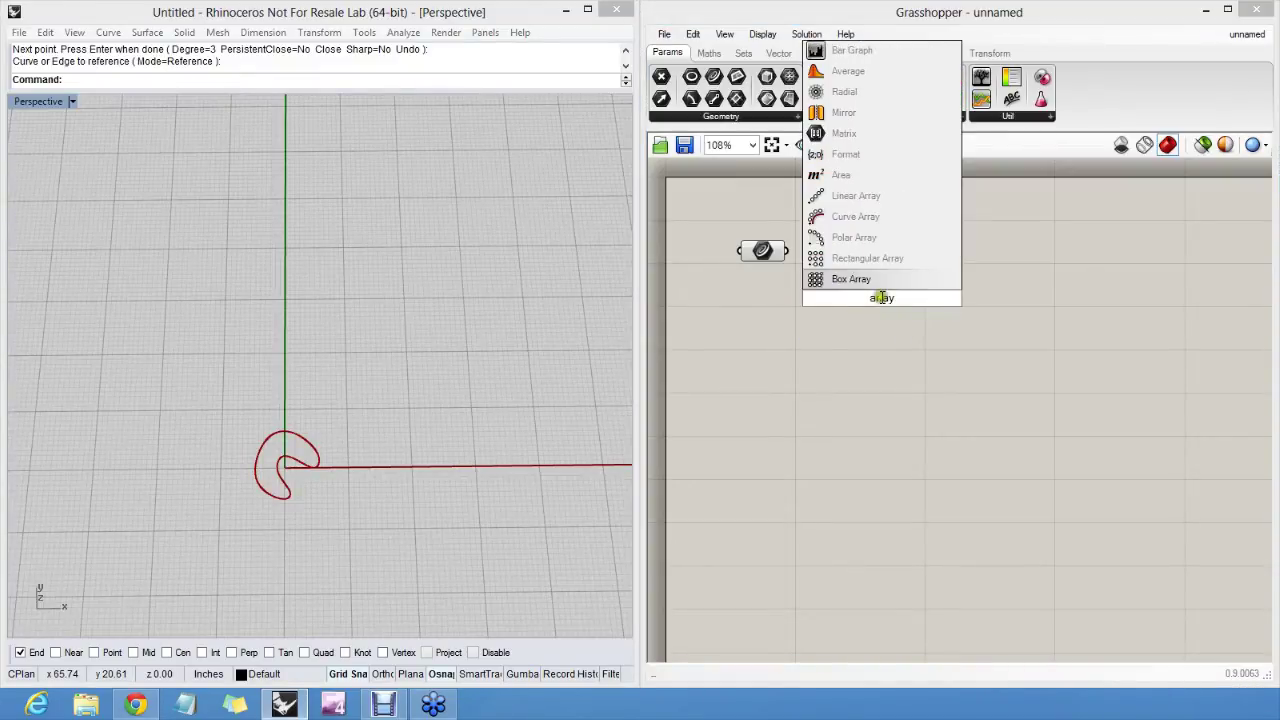
{"action": "left_click", "coordinate": [850, 258]}
{"action": "left_click_drag", "start_coordinate": [765, 254], "coordinate": [740, 292]}
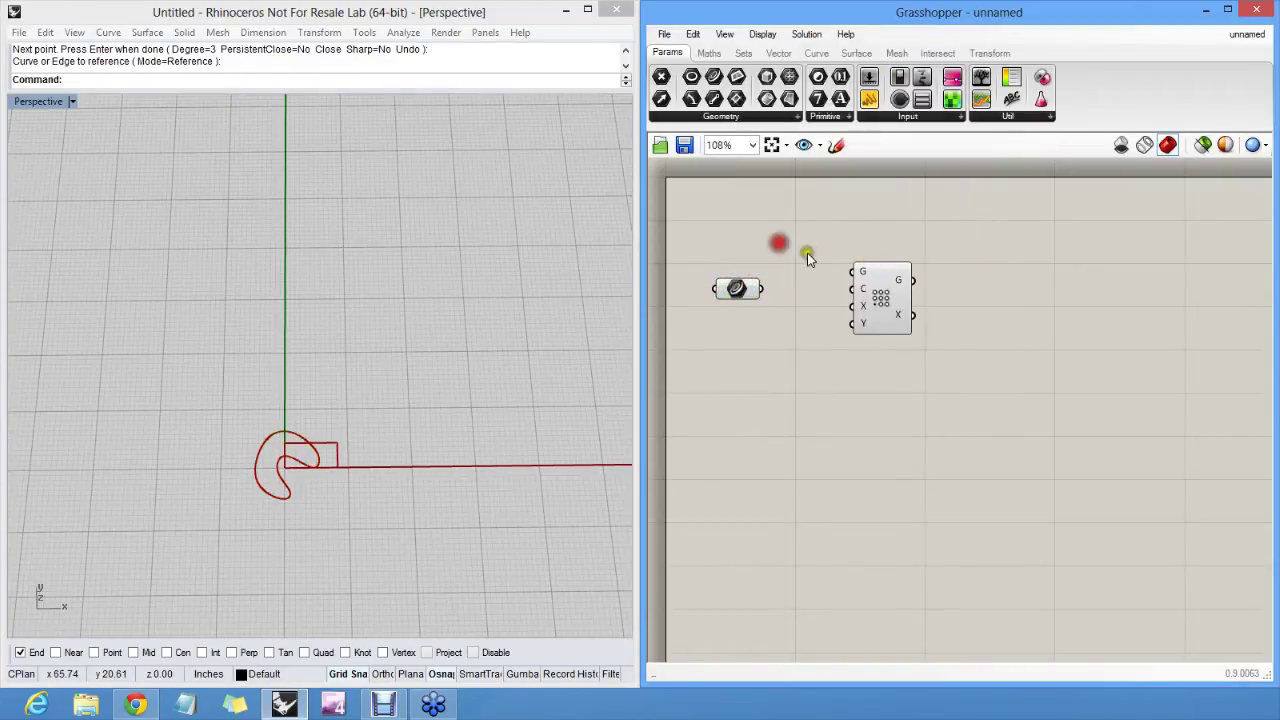
{"action": "left_click_drag", "start_coordinate": [852, 272], "coordinate": [762, 290]}
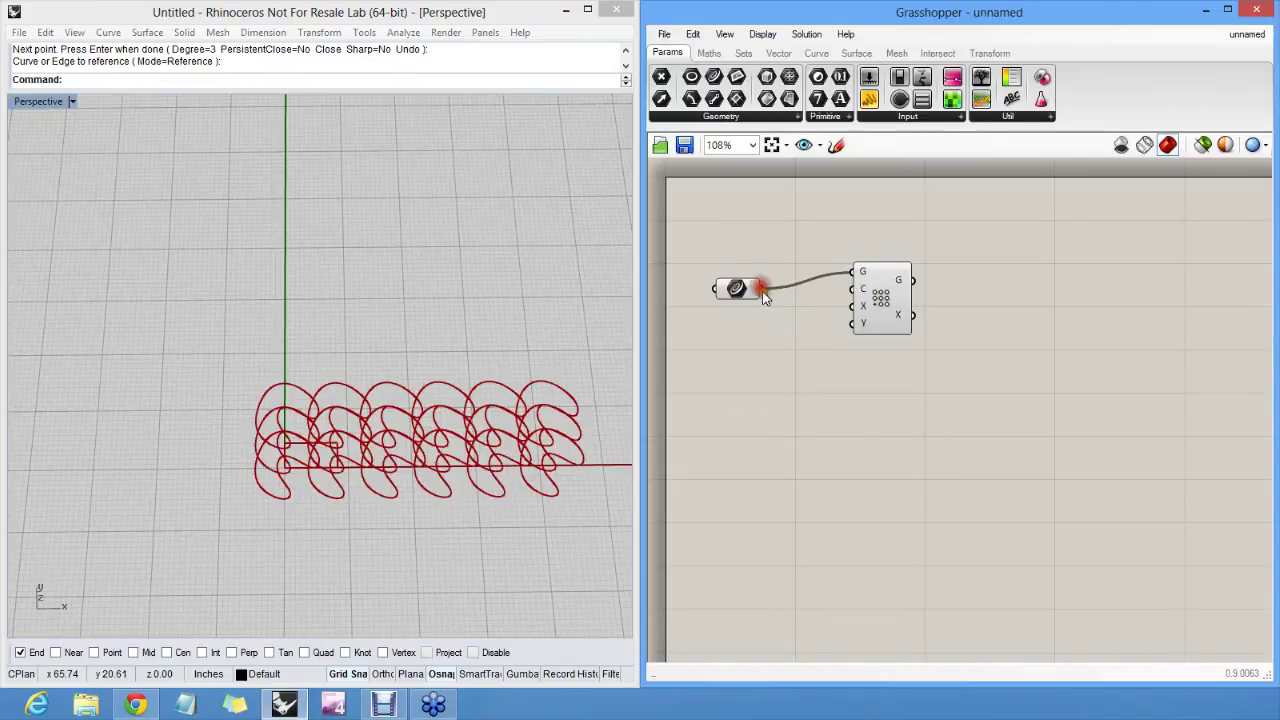
Set the array's cell input to a rectangle drawn from the origin, about 24 by 24 inches.
{"action": "right_click", "coordinate": [856, 292]}
{"action": "left_click", "coordinate": [932, 470]}
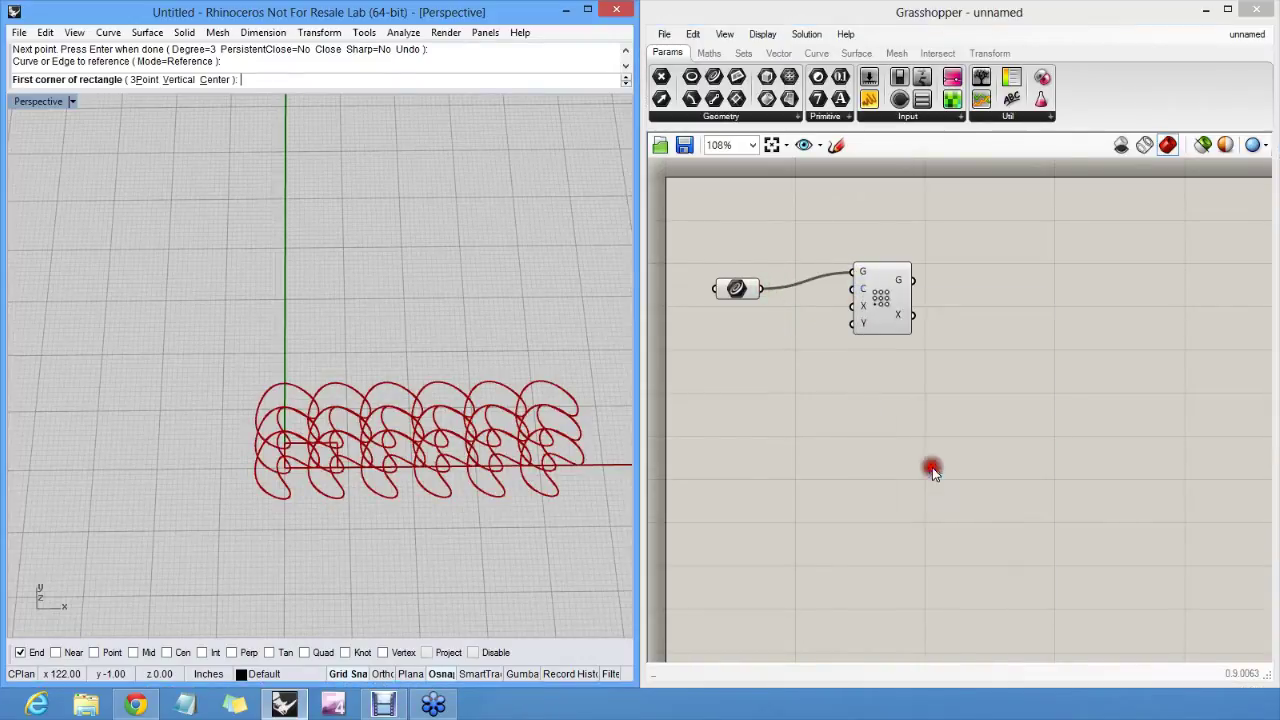
{"action": "left_click", "coordinate": [285, 466]}
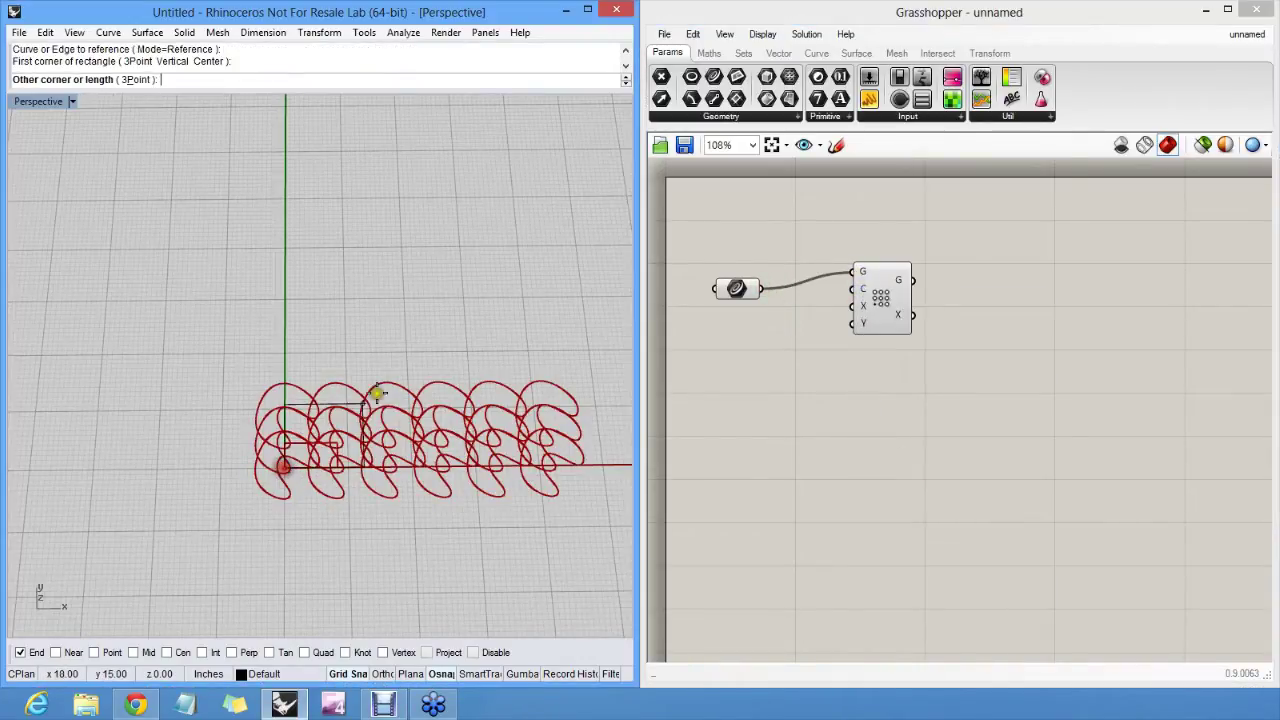
{"action": "left_click", "coordinate": [403, 350]}
{"action": "right_click_drag", "start_coordinate": [407, 354], "coordinate": [341, 413], "text": "shift"}
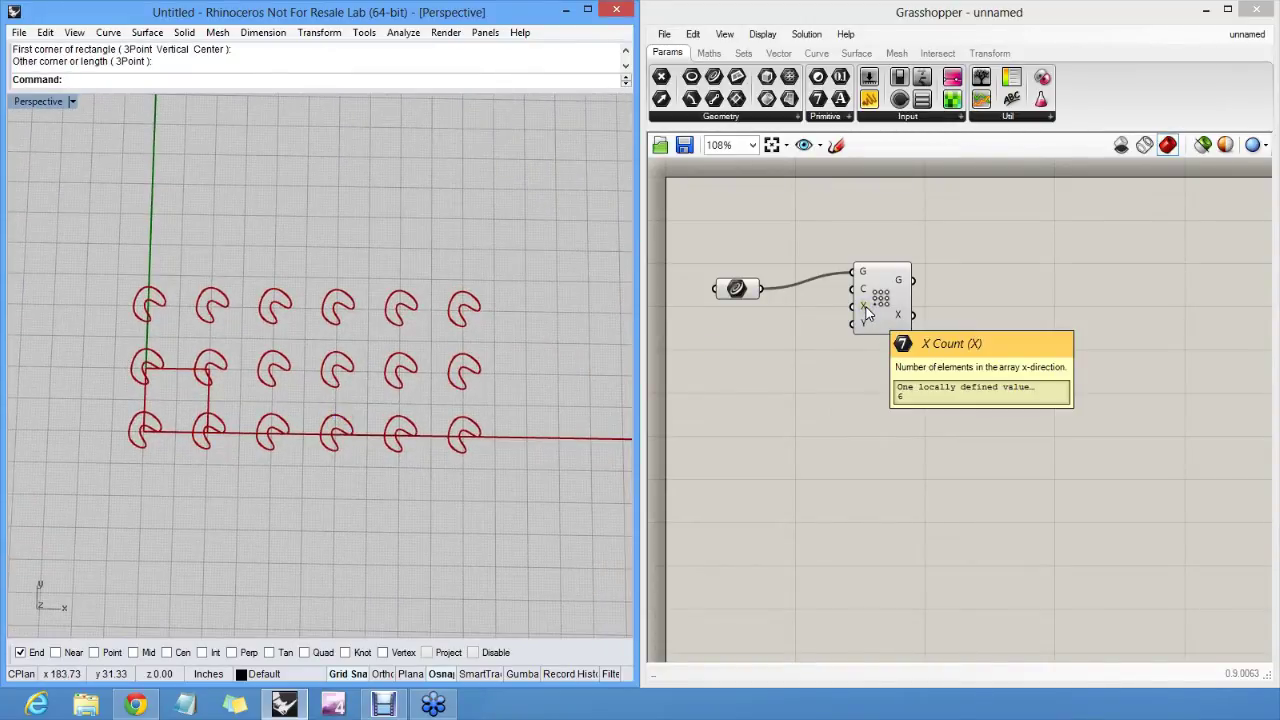
Move the Rectangular Array component closer to the Curve parameter on the canvas.
{"action": "mouse_move", "coordinate": [903, 317]}
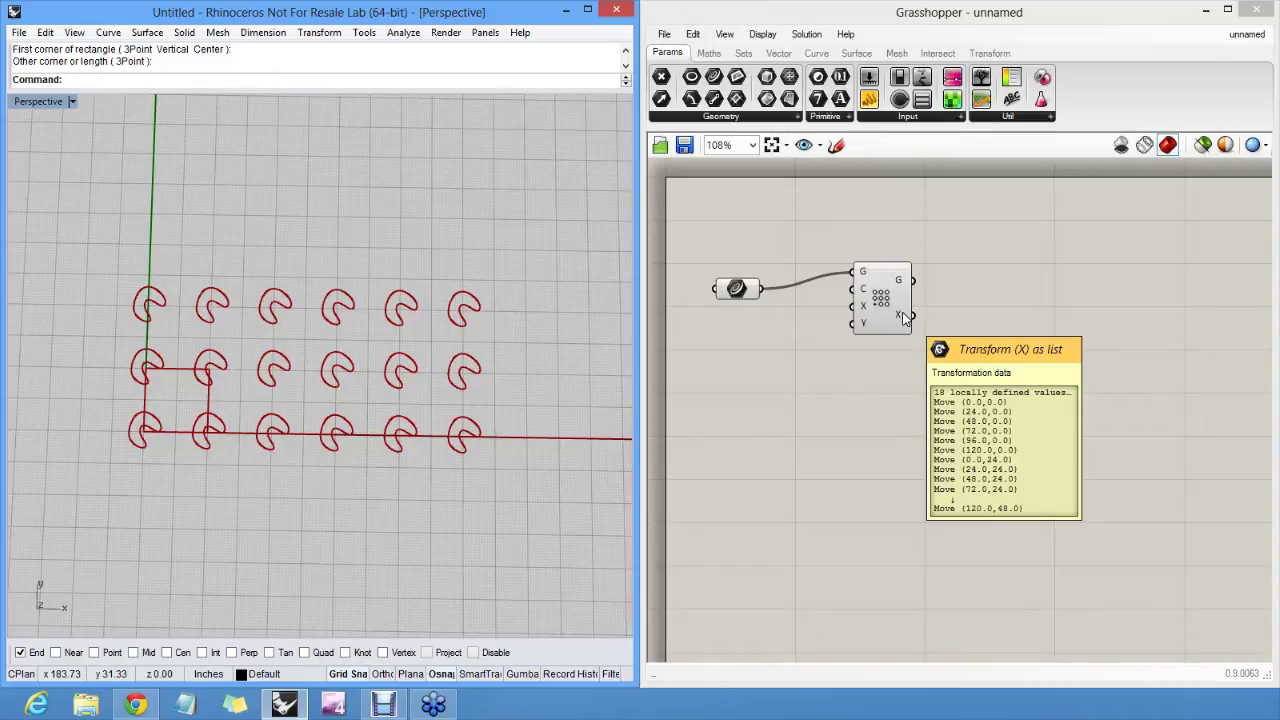
{"action": "left_click_drag", "start_coordinate": [886, 298], "coordinate": [840, 313]}
{"action": "left_click", "coordinate": [837, 251]}
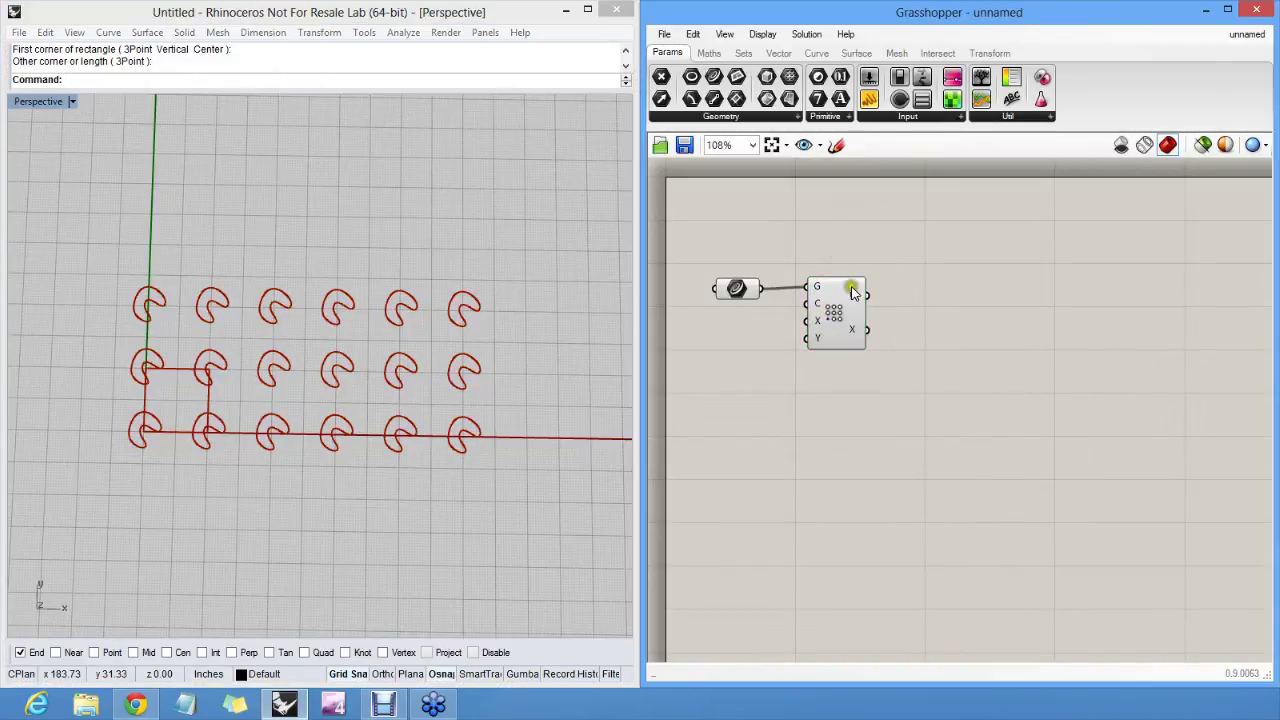
{"action": "mouse_move", "coordinate": [855, 297]}
{"action": "left_click", "coordinate": [992, 306]}
{"action": "right_click_drag", "start_coordinate": [906, 331], "coordinate": [873, 345]}
{"action": "left_click_drag", "start_coordinate": [798, 329], "coordinate": [798, 334]}
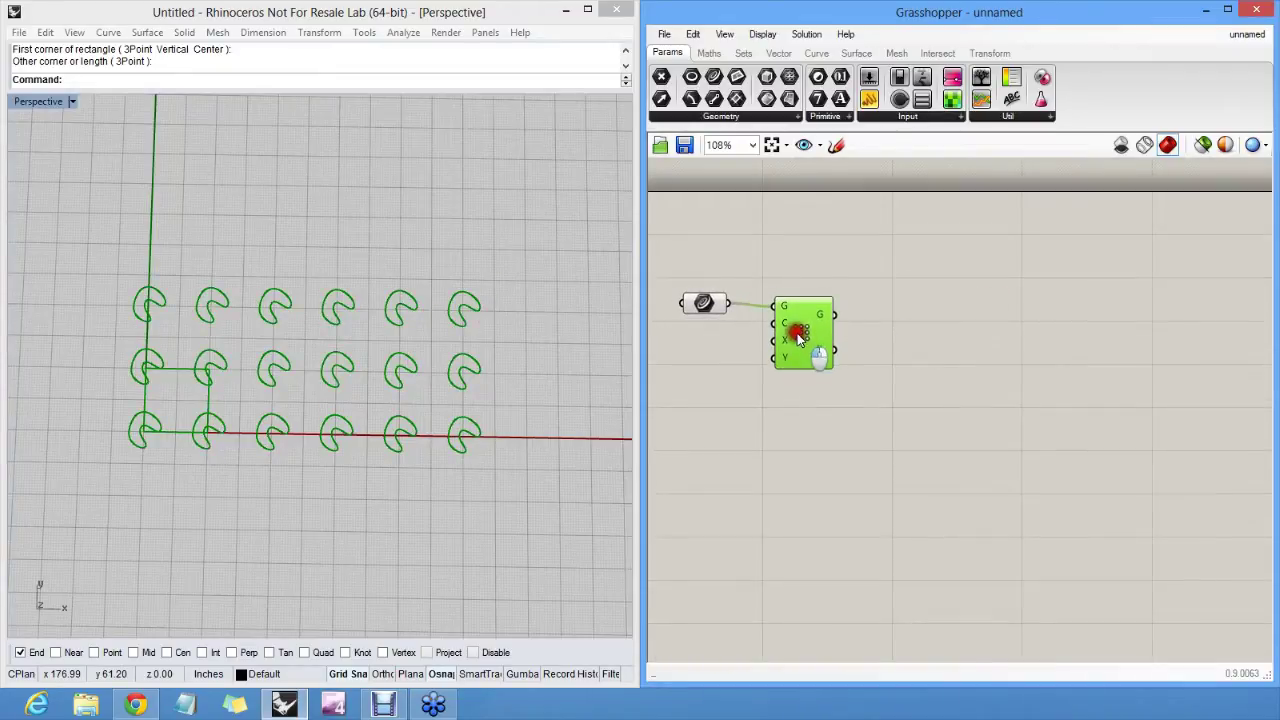
{"action": "left_click", "coordinate": [796, 270]}
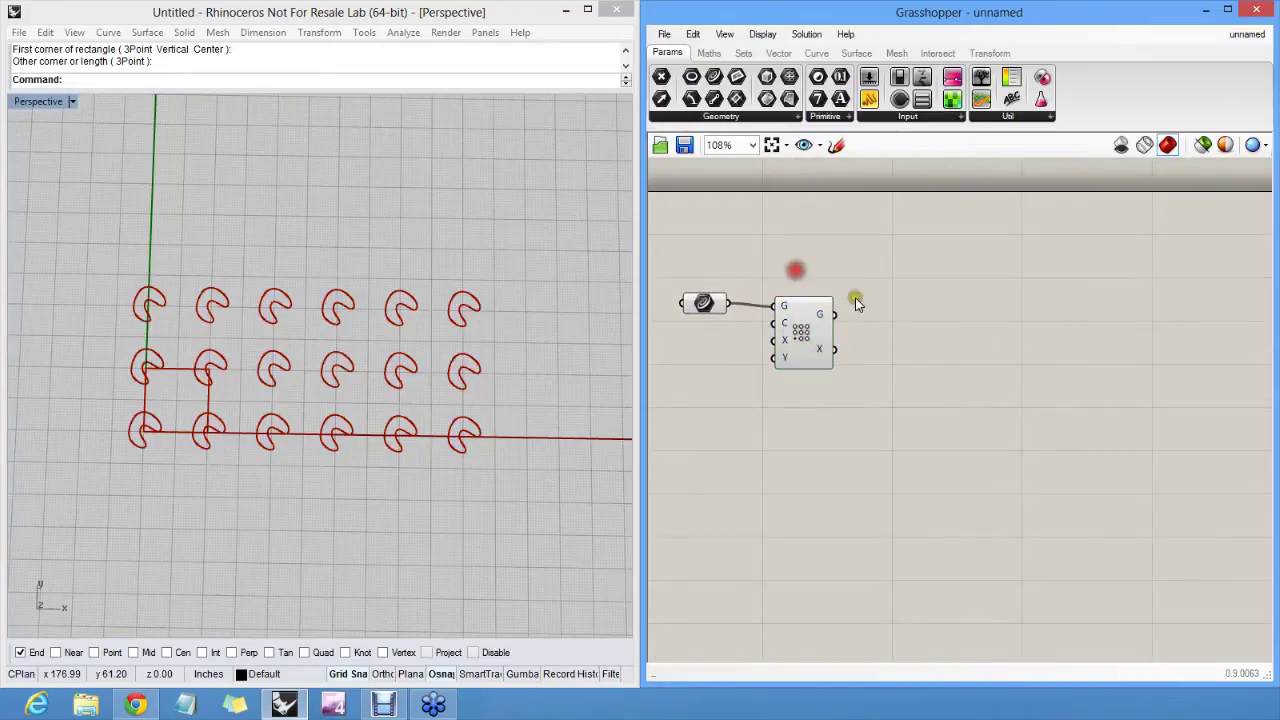
{"action": "left_click", "coordinate": [807, 324]}
{"action": "left_click_drag", "start_coordinate": [807, 324], "coordinate": [797, 324]}
{"action": "left_click", "coordinate": [808, 263]}
Add an Area component, feed it the array's geometry output, and place it below and beside the array.
{"action": "left_click", "coordinate": [816, 53]}
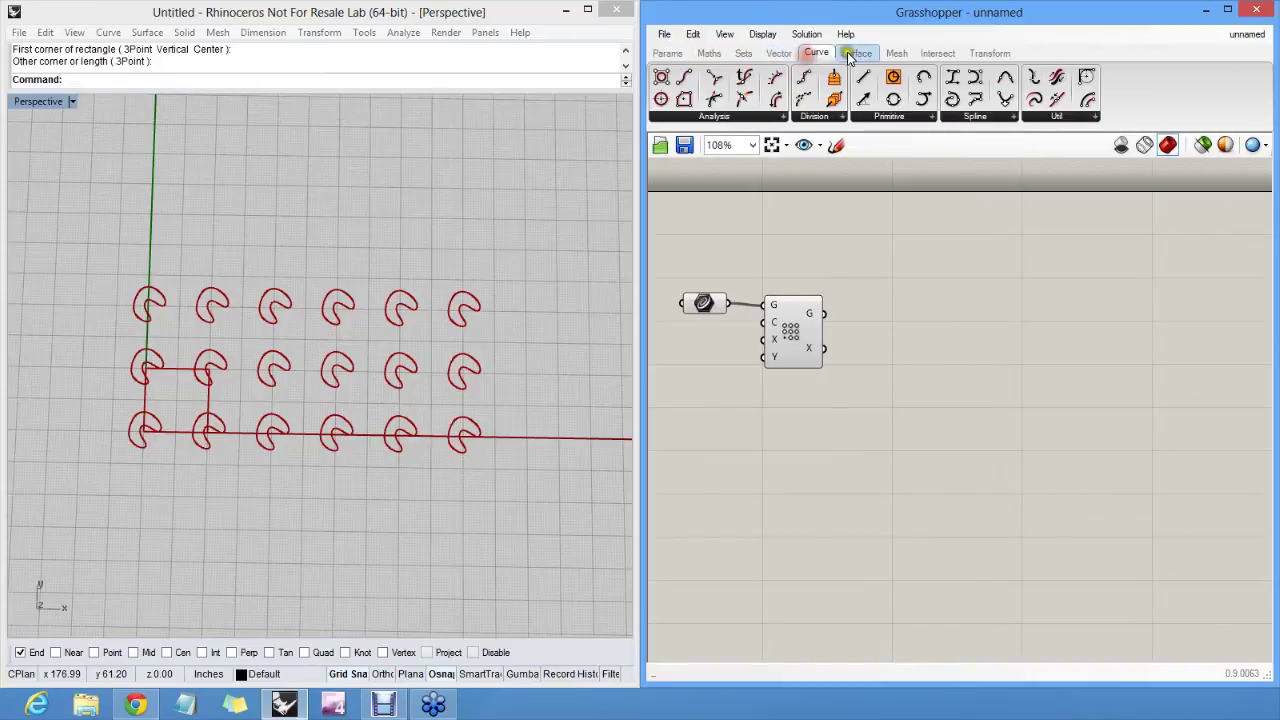
{"action": "left_click", "coordinate": [855, 53]}
{"action": "left_click_drag", "start_coordinate": [691, 77], "coordinate": [826, 313]}
{"action": "left_click_drag", "start_coordinate": [904, 372], "coordinate": [909, 415]}
{"action": "left_click", "coordinate": [909, 360]}
Inspect the centroids on the arrayed curves and move the Area component slightly higher on the canvas.
{"action": "scroll", "coordinate": [471, 368], "scroll_direction": "up", "scroll_amount": 8}
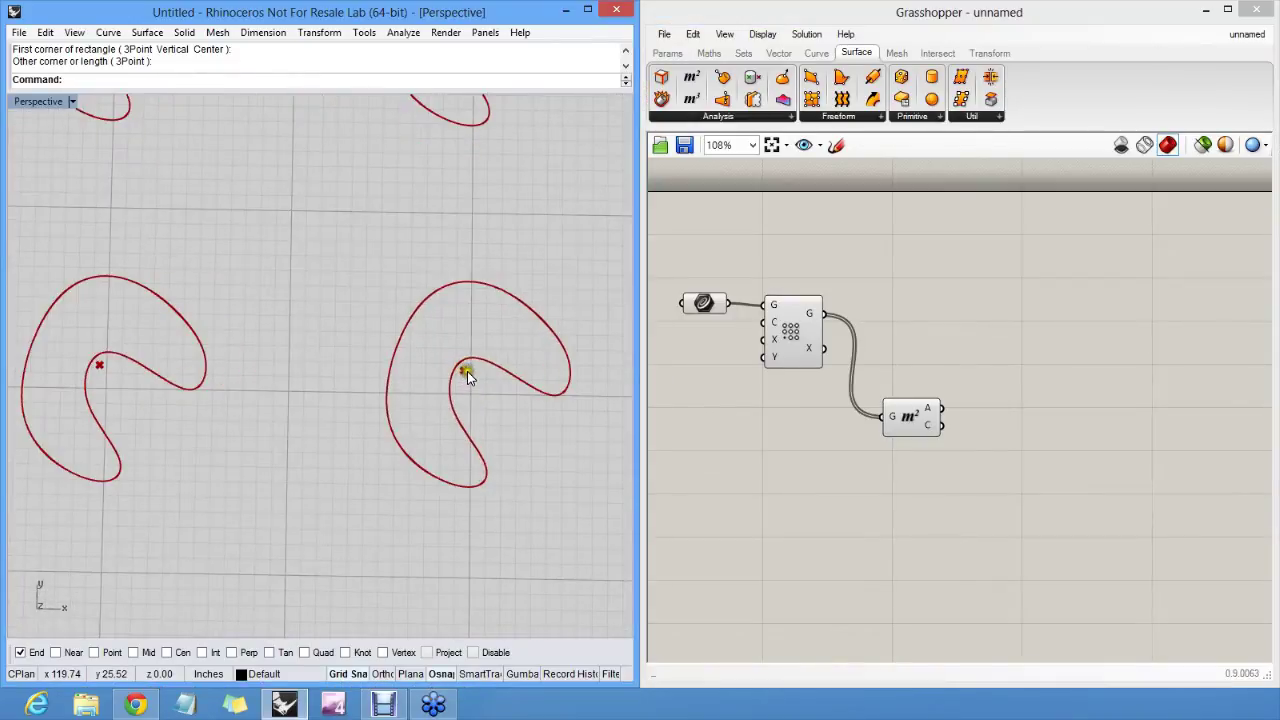
{"action": "scroll", "coordinate": [466, 372], "scroll_direction": "down", "scroll_amount": 8}
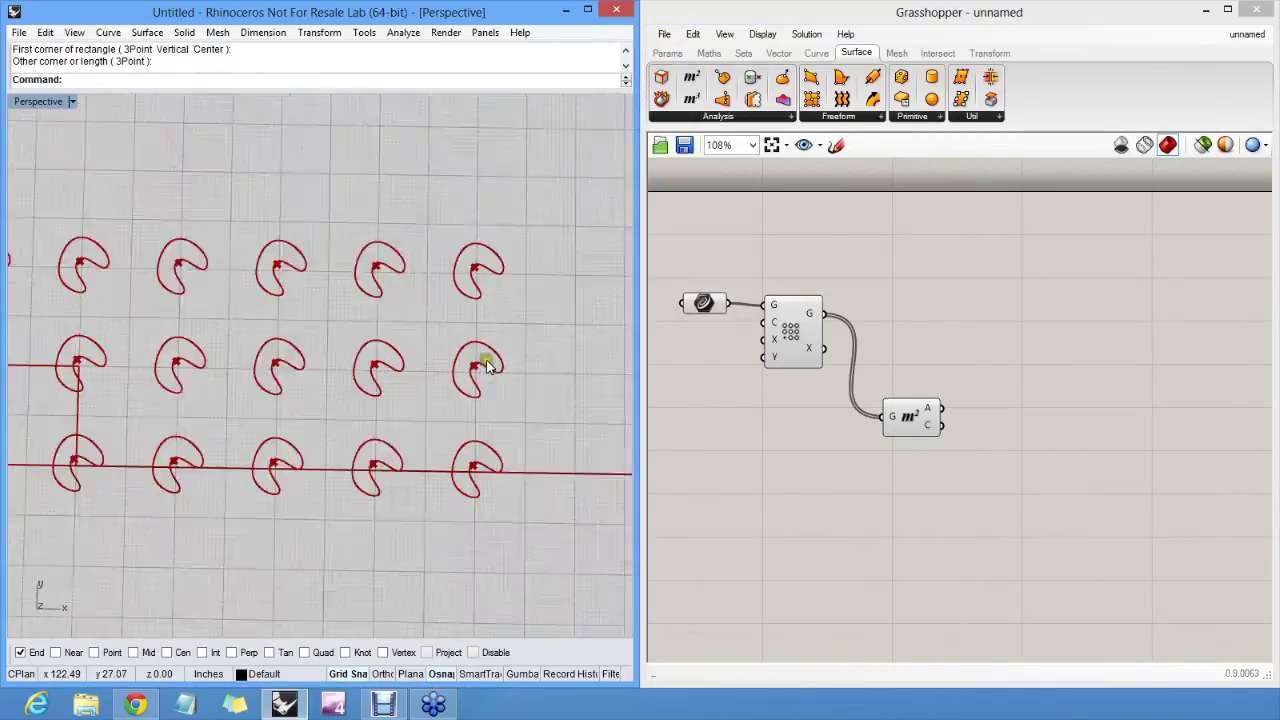
{"action": "scroll", "coordinate": [489, 366], "scroll_direction": "up", "scroll_amount": 1}
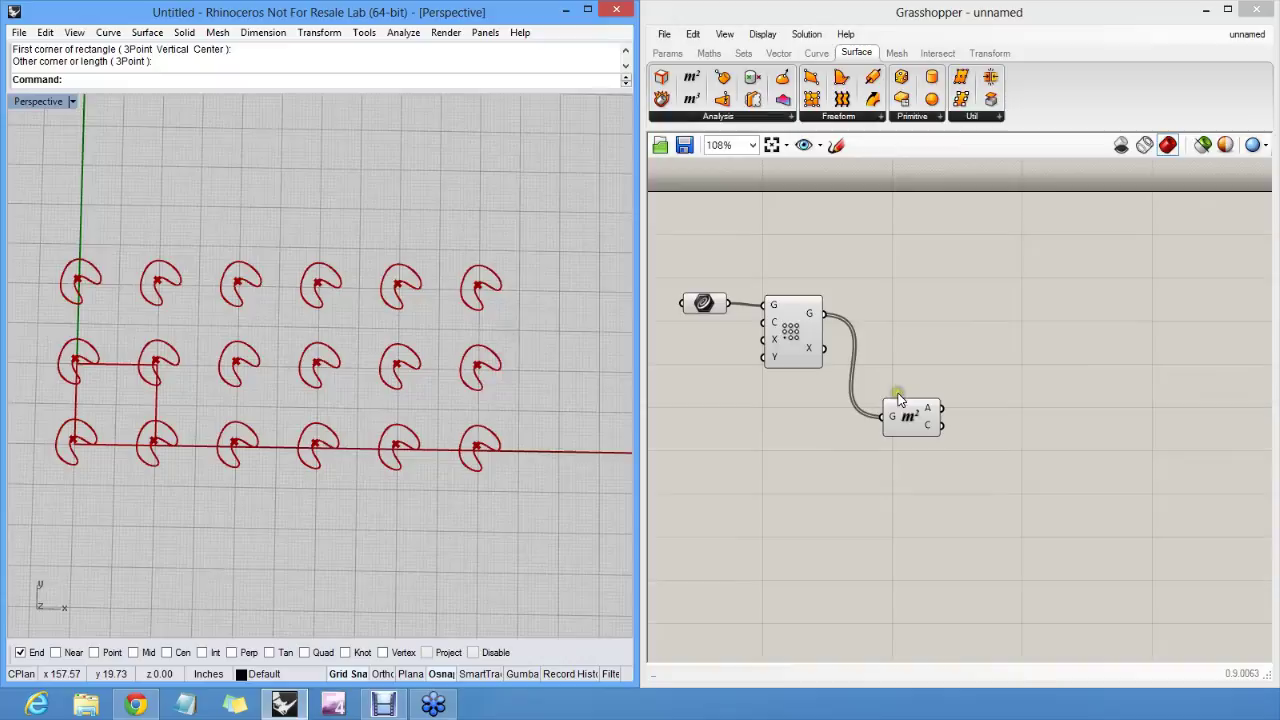
{"action": "left_click", "coordinate": [948, 361]}
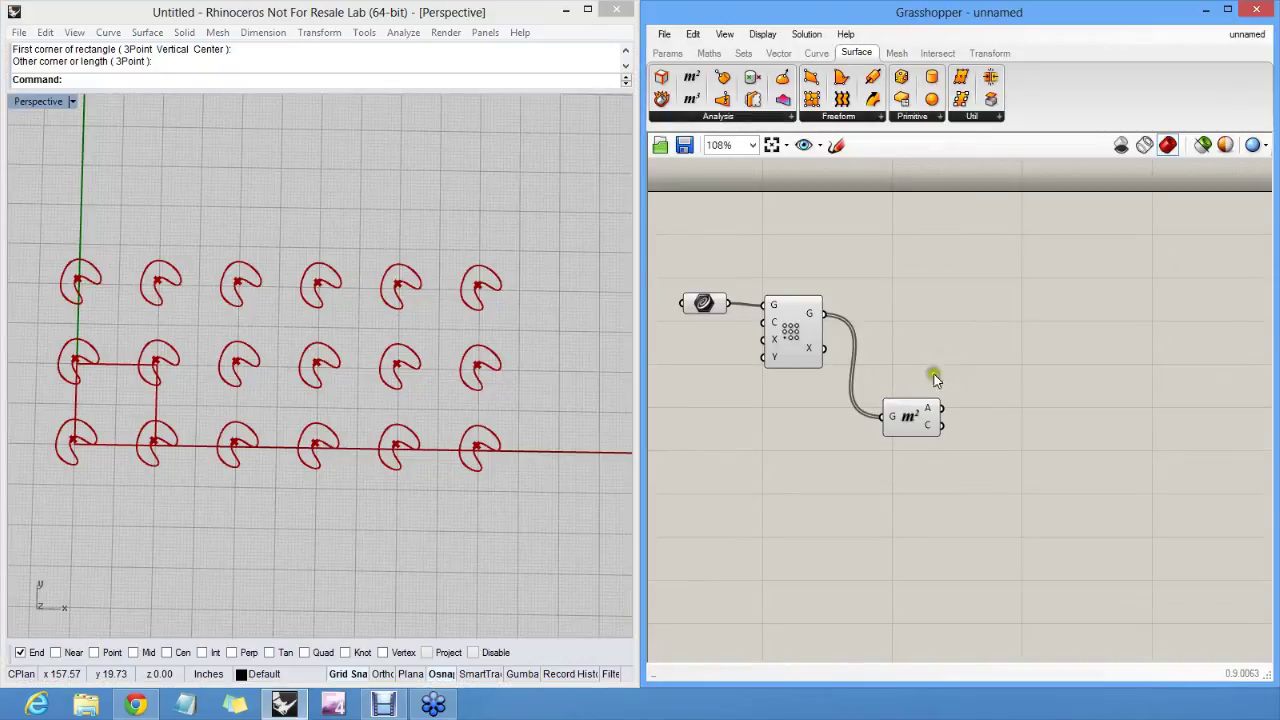
{"action": "left_click_drag", "start_coordinate": [903, 421], "coordinate": [911, 397]}
{"action": "left_click", "coordinate": [934, 354]}
{"action": "right_click_drag", "start_coordinate": [997, 376], "coordinate": [984, 358]}
{"action": "left_click", "coordinate": [919, 371]}
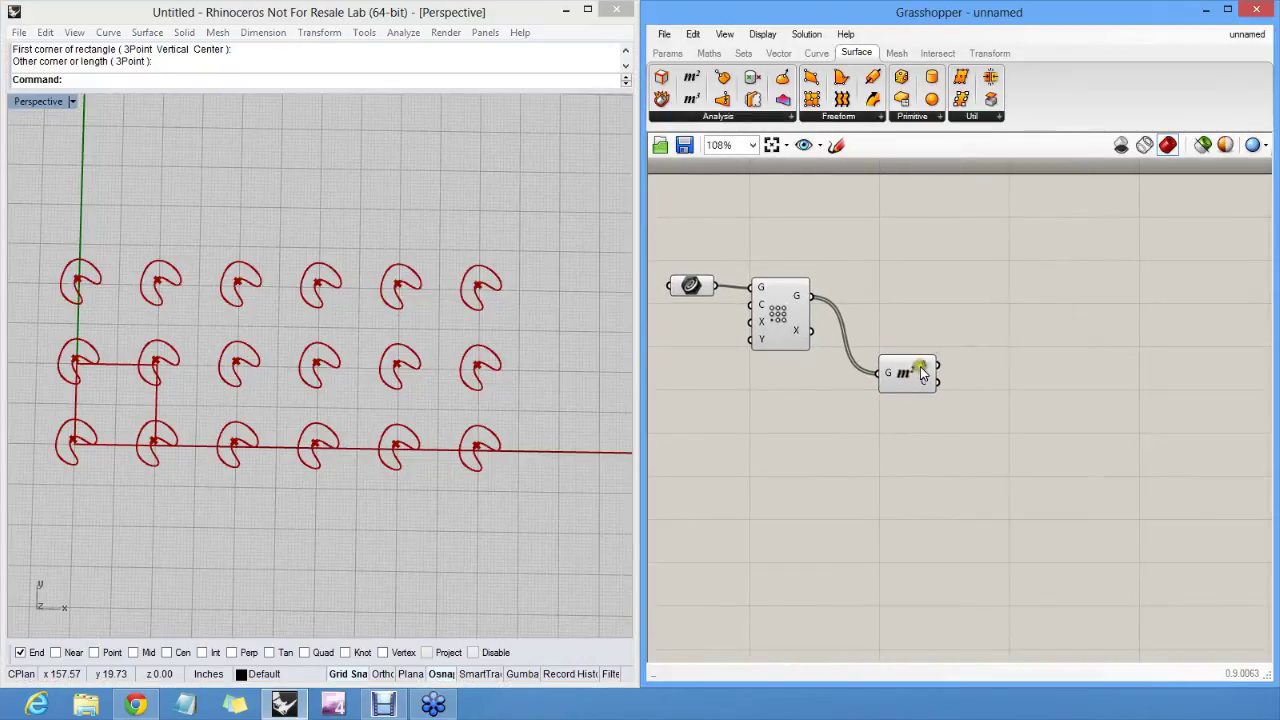
Add the Euclidean Rotate component with a plane input and connect the array's geometry output to its geometry input.
{"action": "left_click", "coordinate": [988, 52]}
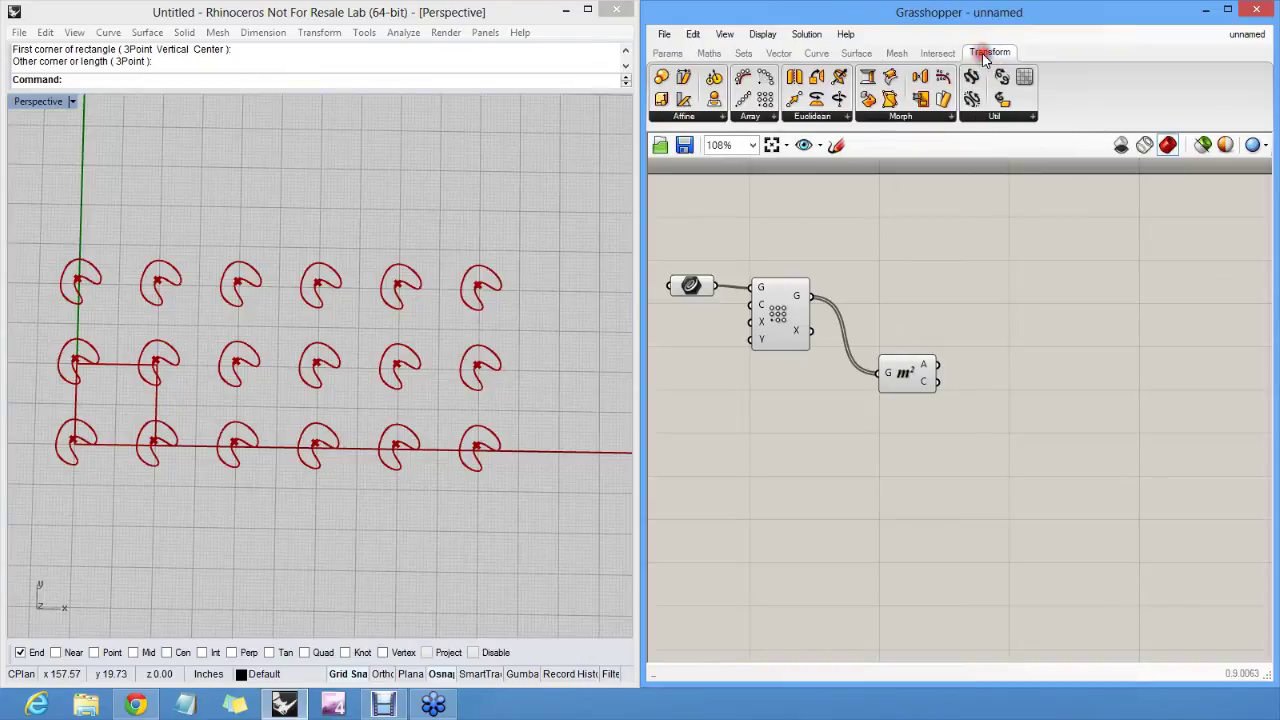
{"action": "left_click", "coordinate": [812, 113]}
{"action": "left_click", "coordinate": [799, 117]}
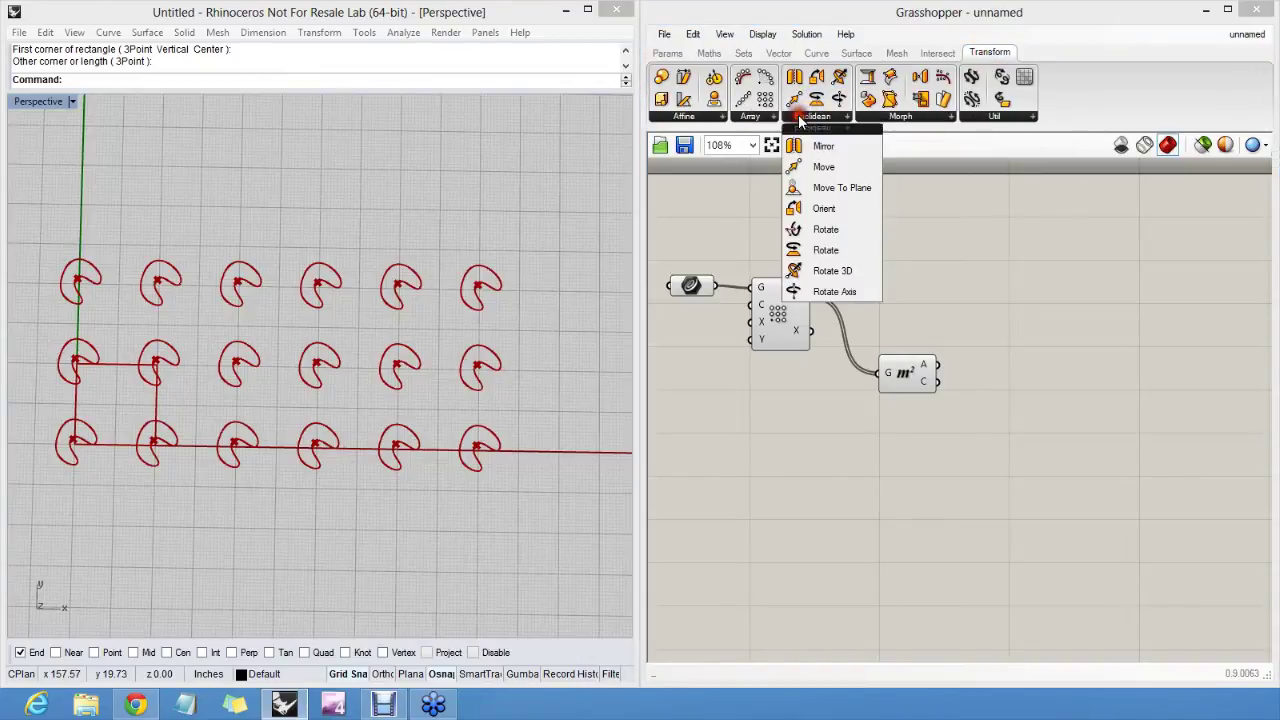
{"action": "left_click", "coordinate": [854, 251]}
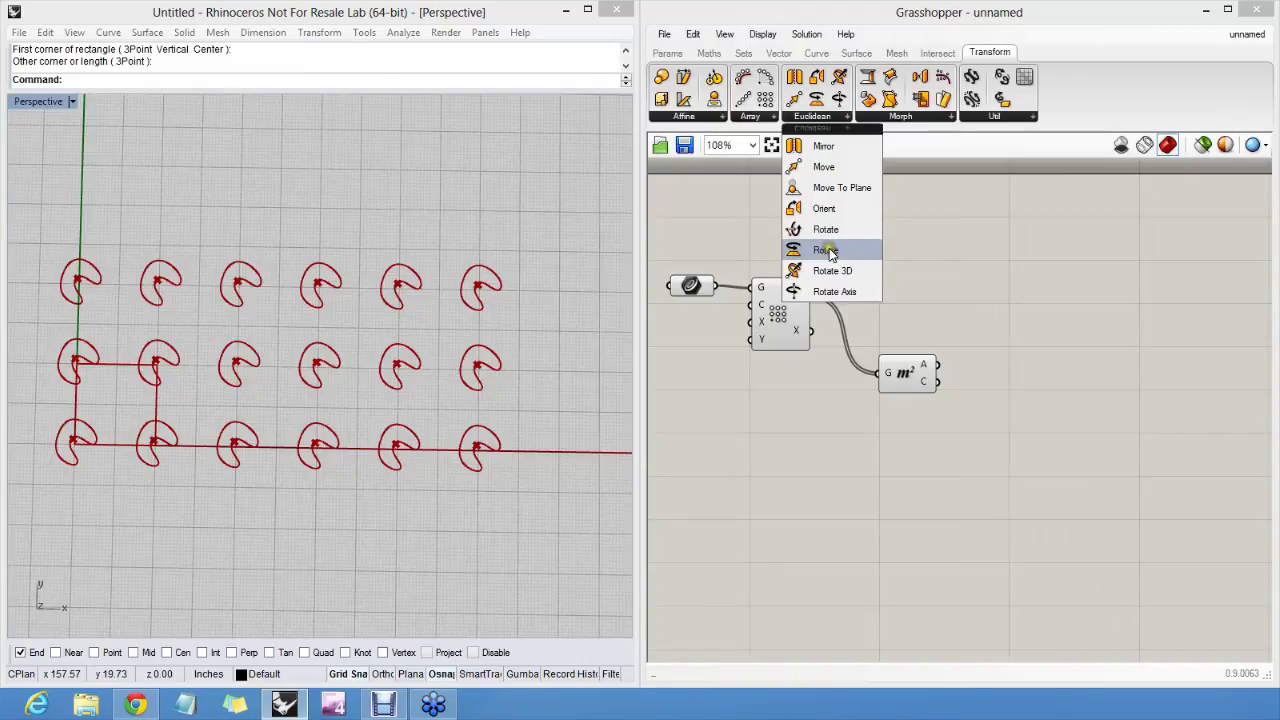
{"action": "left_click_drag", "start_coordinate": [828, 251], "coordinate": [813, 296]}
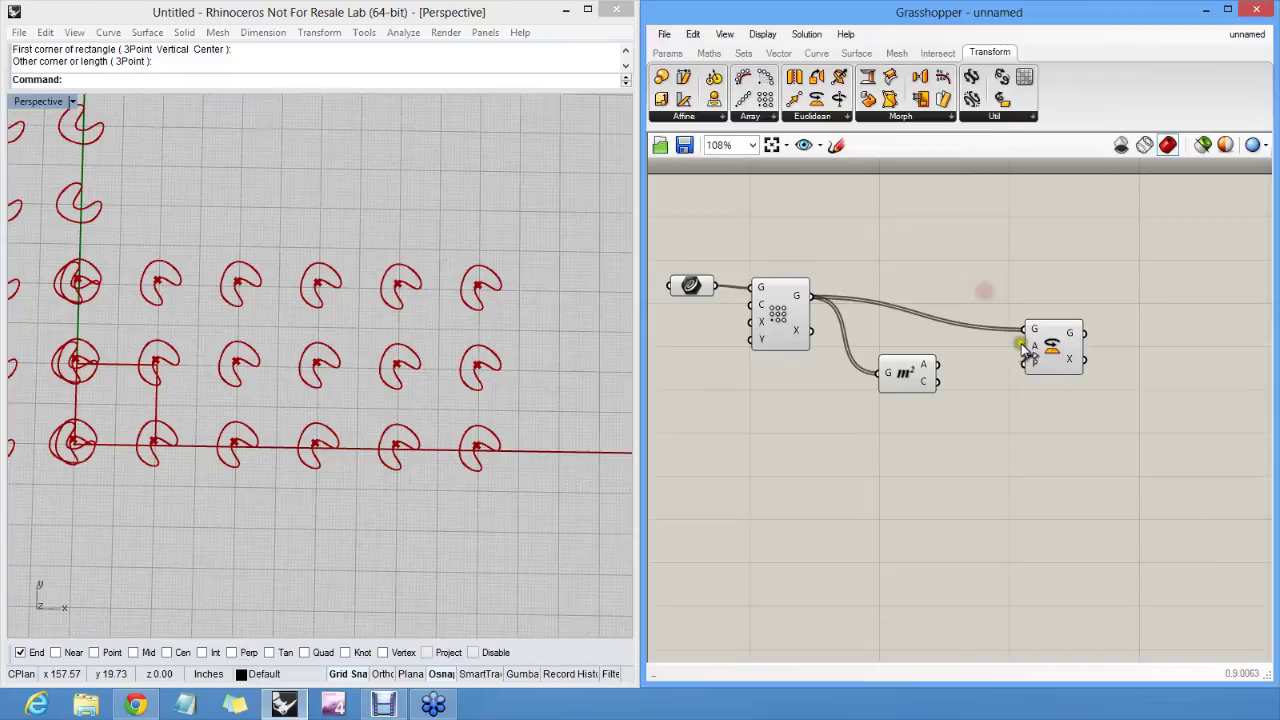
Try to connect the Area component's area output to the Rotate component's plane input.
{"action": "mouse_move", "coordinate": [1034, 350]}
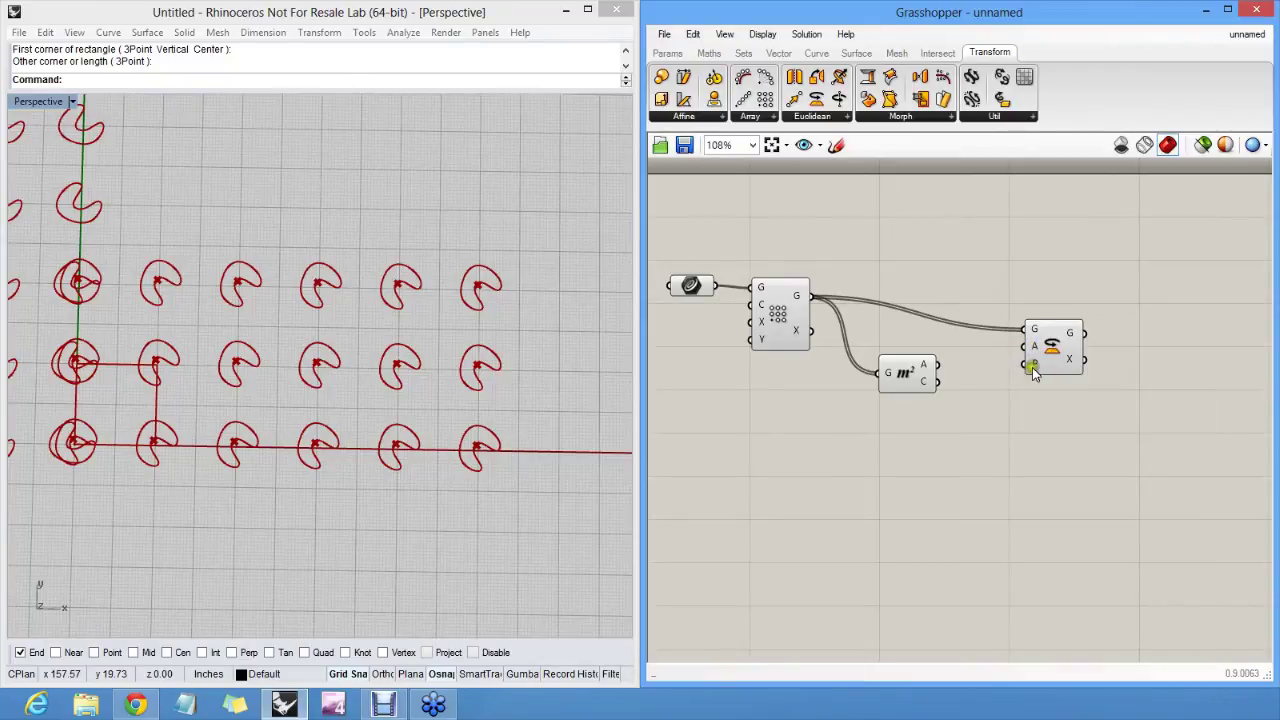
{"action": "left_click", "coordinate": [1025, 364]}
{"action": "left_click_drag", "start_coordinate": [1026, 366], "coordinate": [940, 368]}
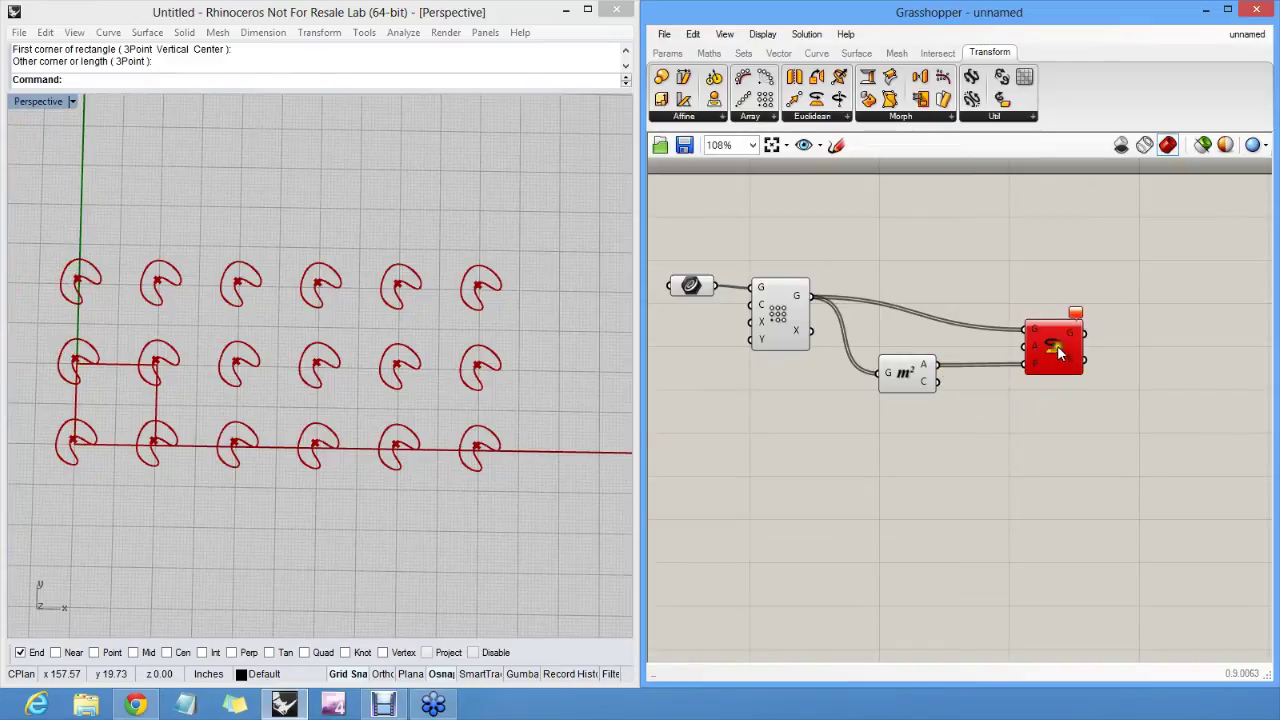
Reposition the Rotate component and connect the Area component's centroid output to its plane input.
{"action": "left_click_drag", "start_coordinate": [1055, 350], "coordinate": [1051, 332]}
{"action": "left_click", "coordinate": [972, 327]}
{"action": "left_click_drag", "start_coordinate": [940, 381], "coordinate": [1046, 322]}
{"action": "left_click", "coordinate": [893, 261]}
Switch the Rotate component's angle input to degrees.
{"action": "right_click", "coordinate": [1023, 318]}
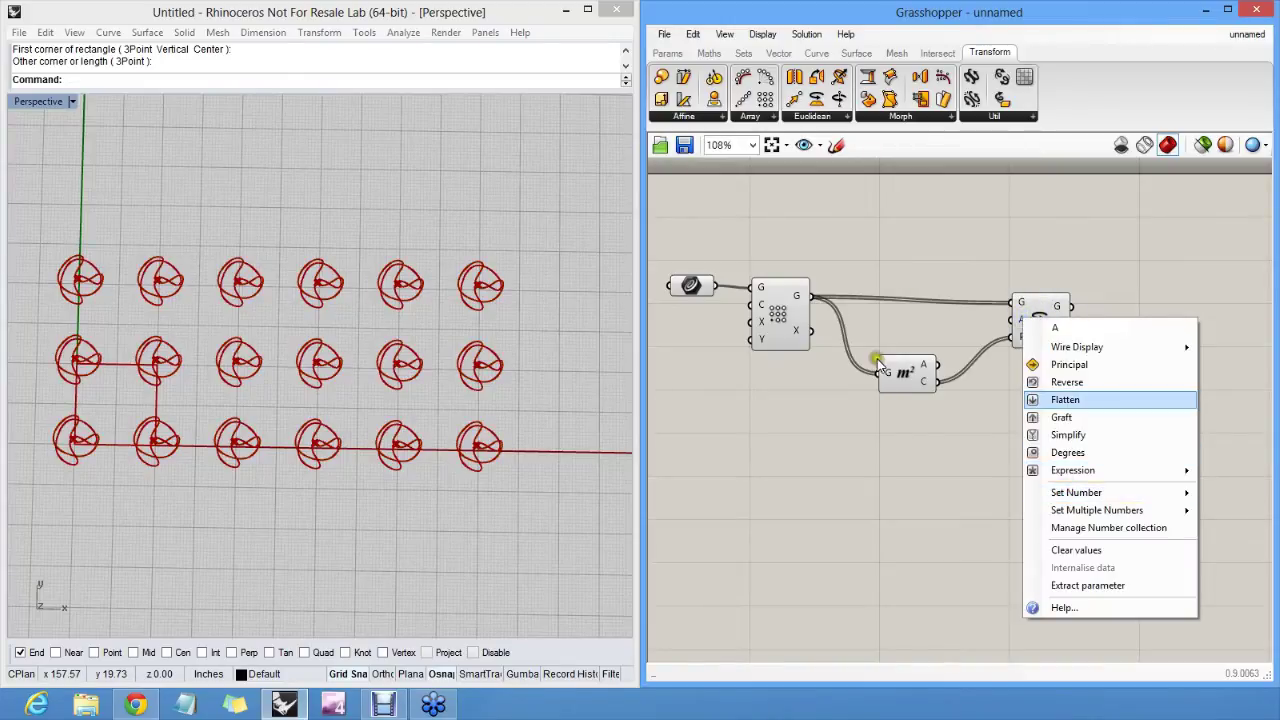
{"action": "left_click", "coordinate": [920, 406]}
{"action": "right_click_drag", "start_coordinate": [997, 360], "coordinate": [757, 336]}
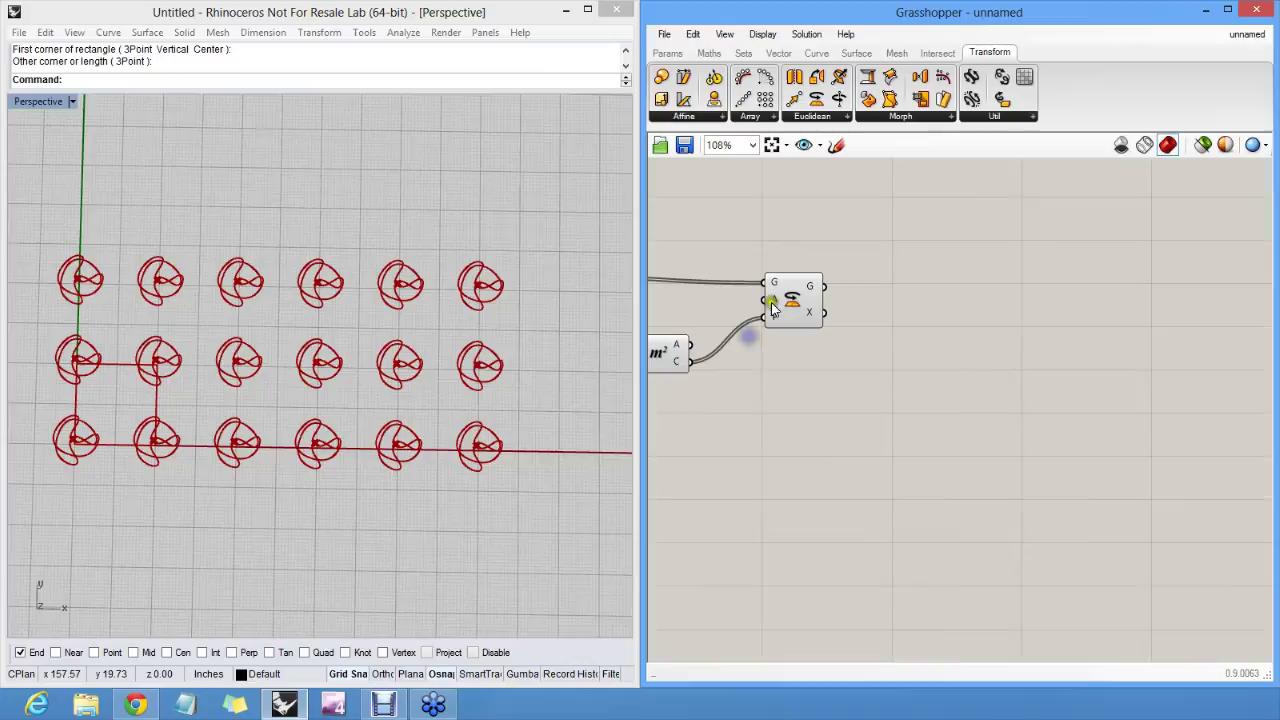
{"action": "right_click", "coordinate": [766, 300]}
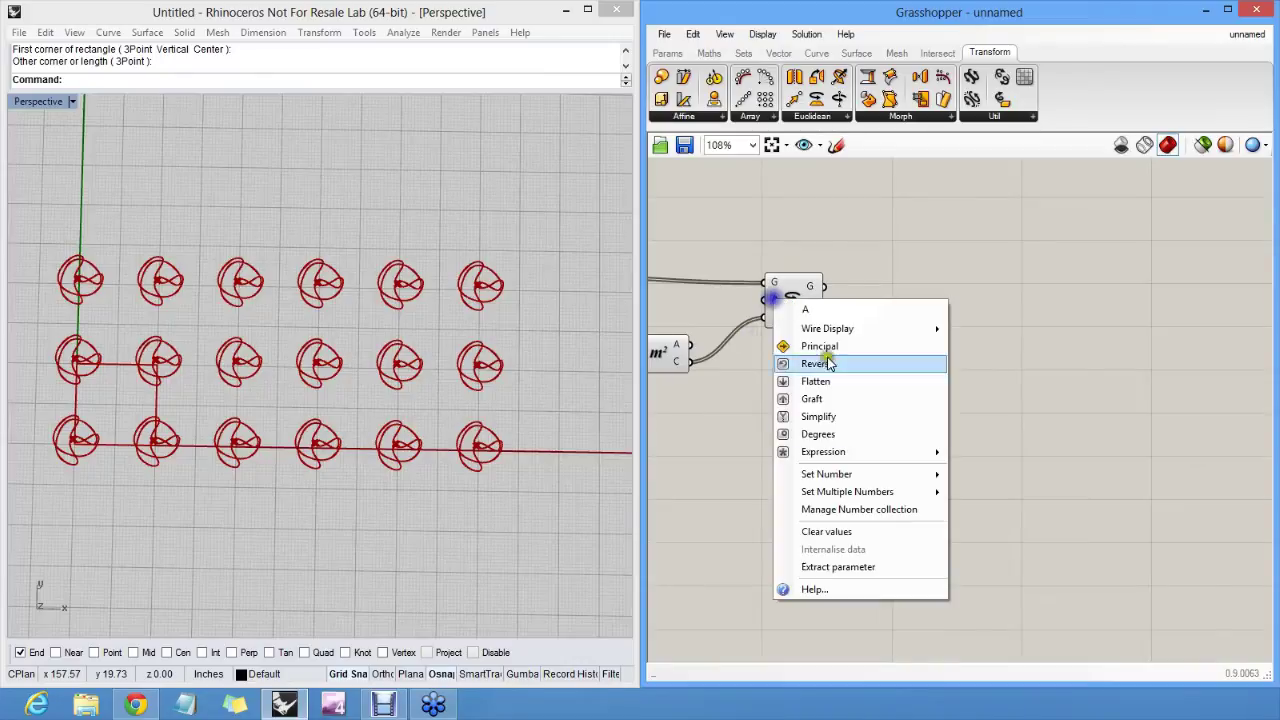
{"action": "left_click", "coordinate": [1000, 417]}
{"action": "right_click", "coordinate": [766, 299]}
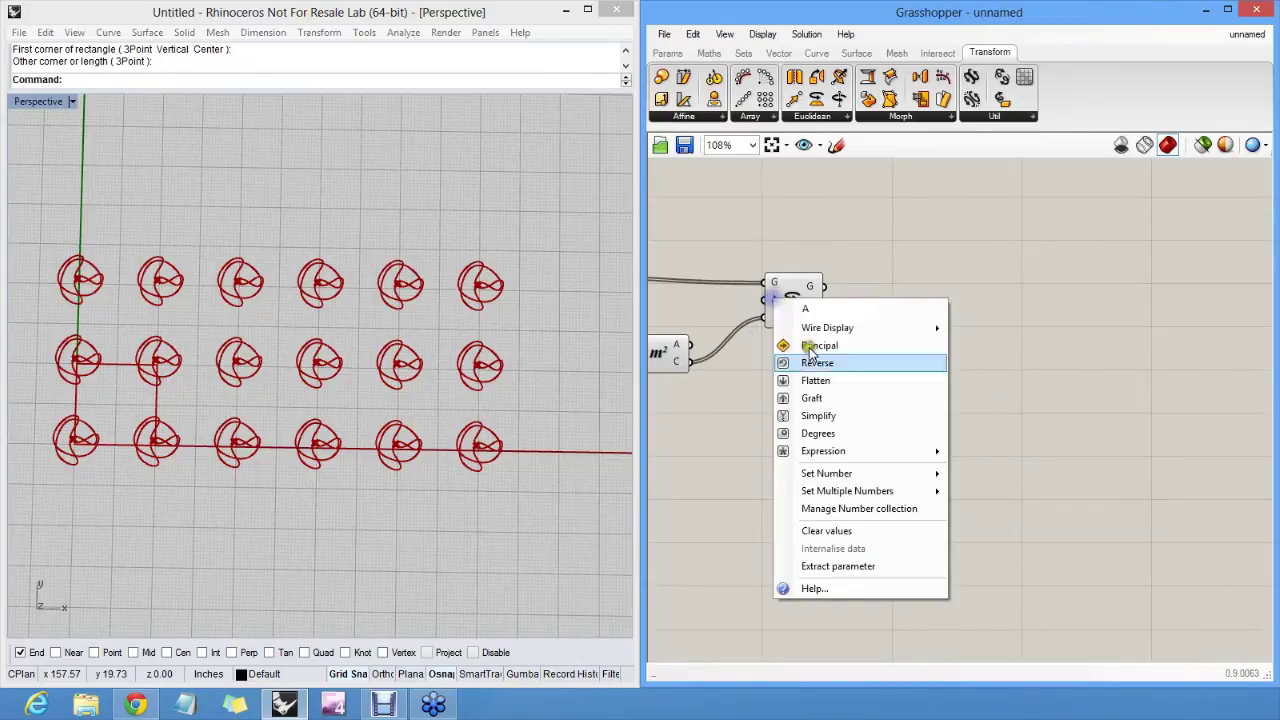
{"action": "left_click", "coordinate": [828, 436]}
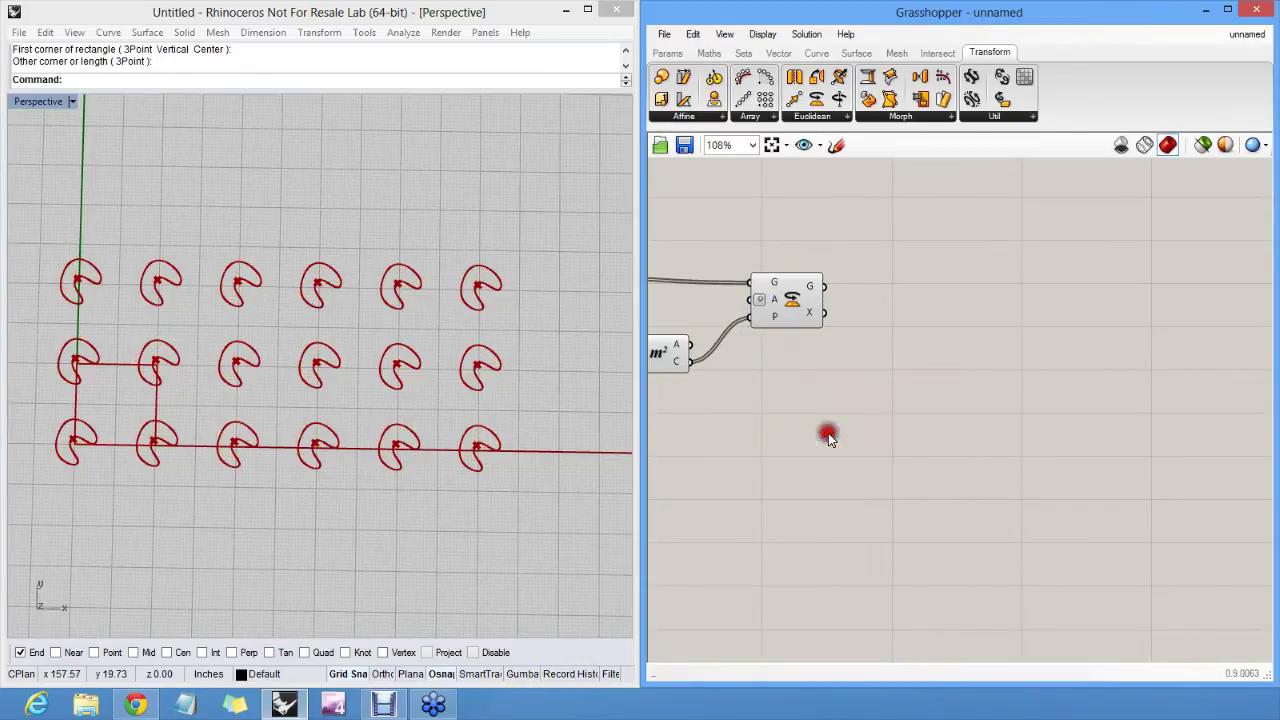
Set the Rotate component's angle to 45 degrees and check the rotated copies in the viewport.
{"action": "right_click", "coordinate": [768, 299]}
{"action": "mouse_move", "coordinate": [920, 455]}
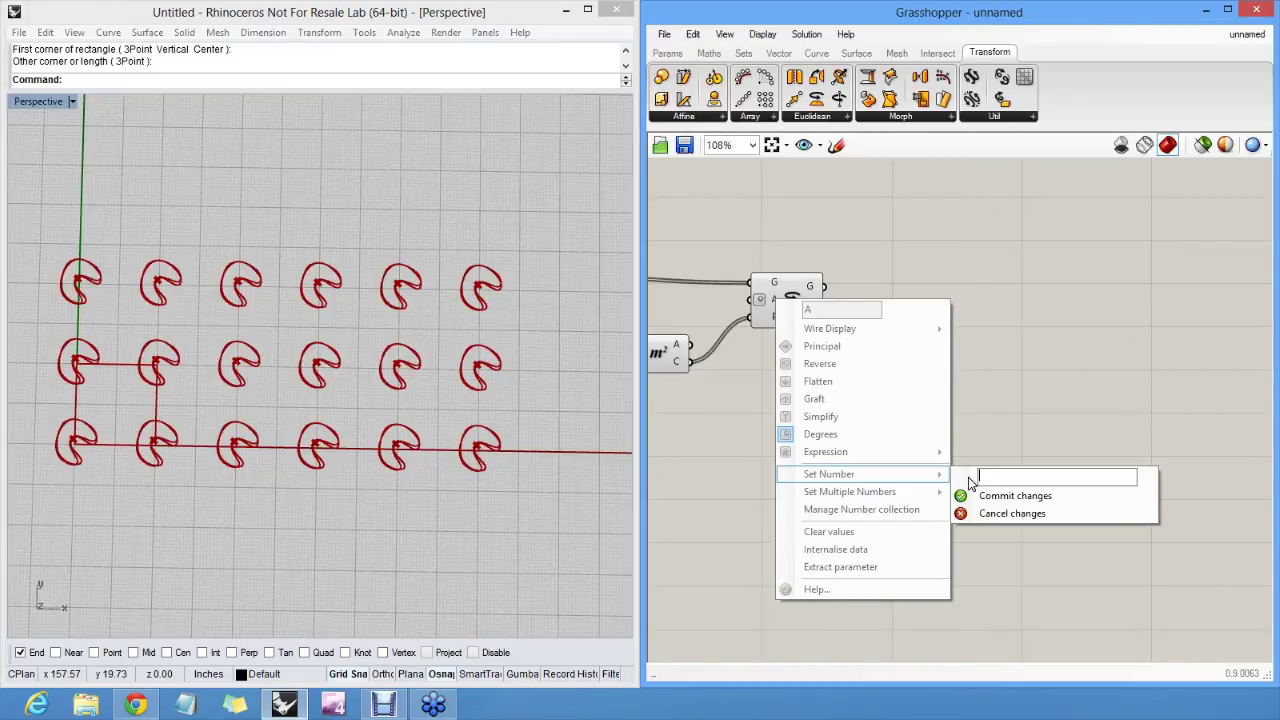
{"action": "type", "text": "45"}
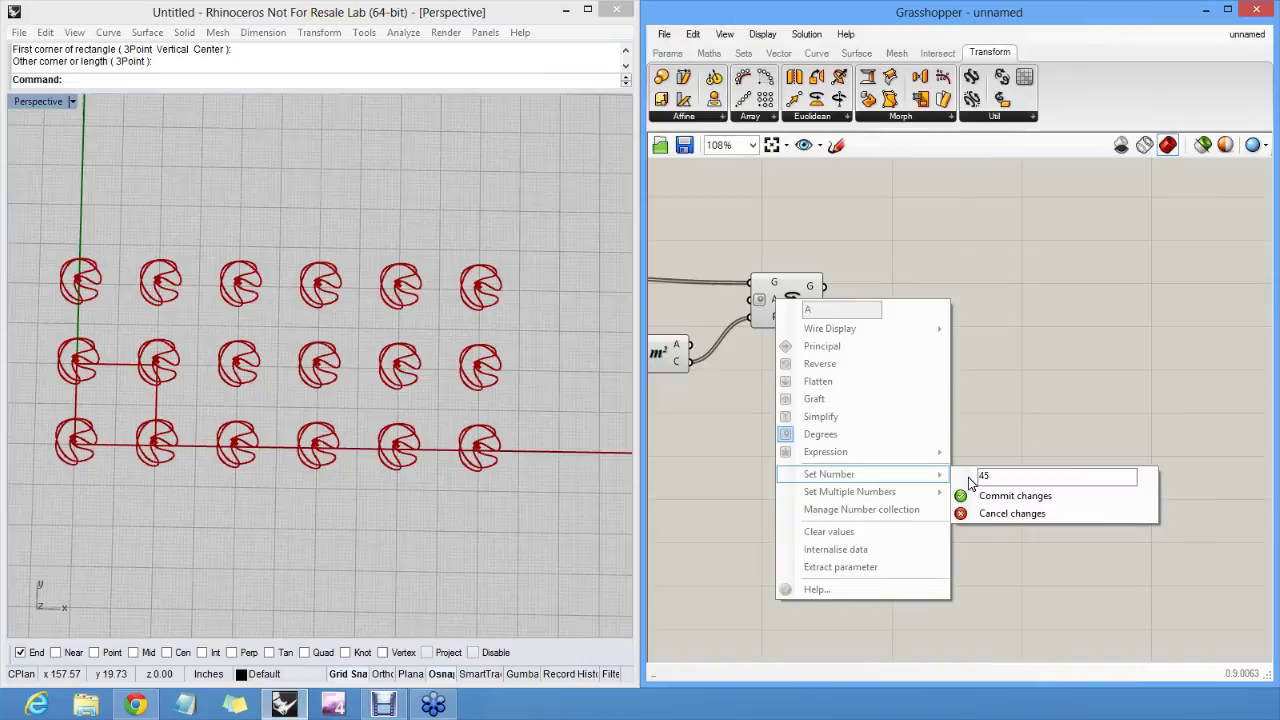
{"action": "key", "text": "Return"}
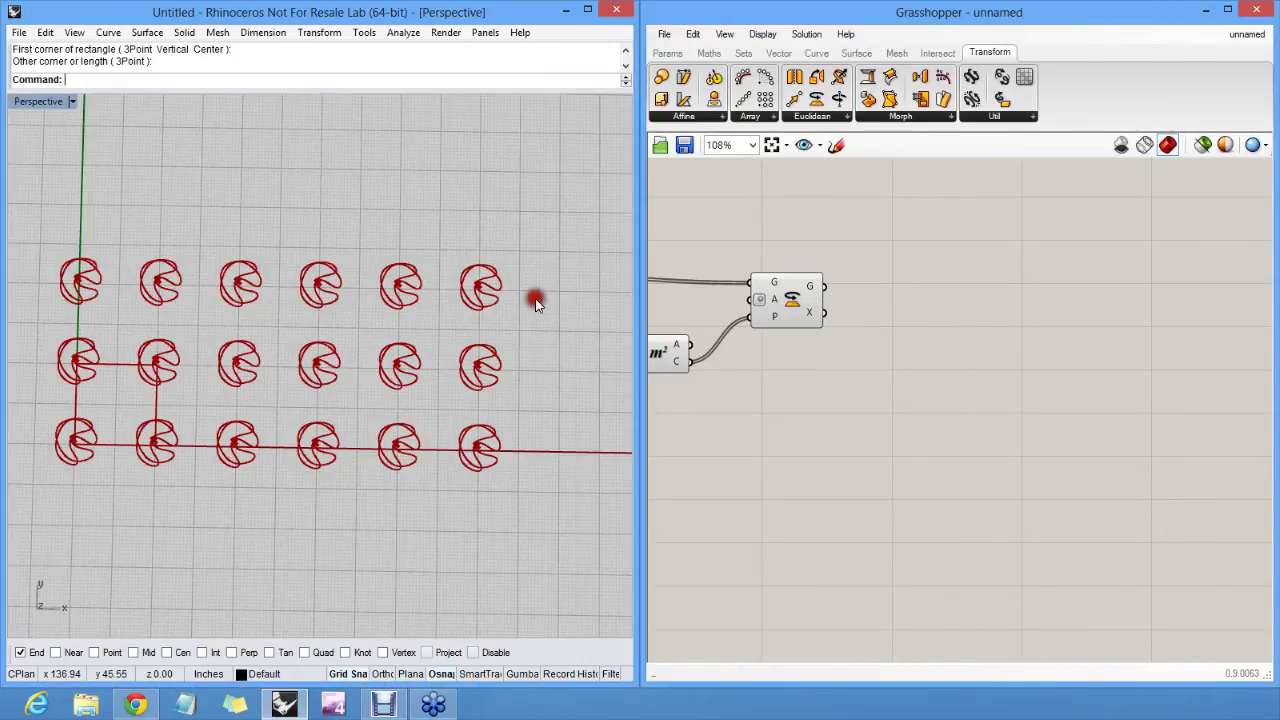
{"action": "right_click_drag", "start_coordinate": [535, 298], "coordinate": [367, 329]}
{"action": "scroll", "coordinate": [400, 362], "scroll_direction": "up", "scroll_amount": 6}
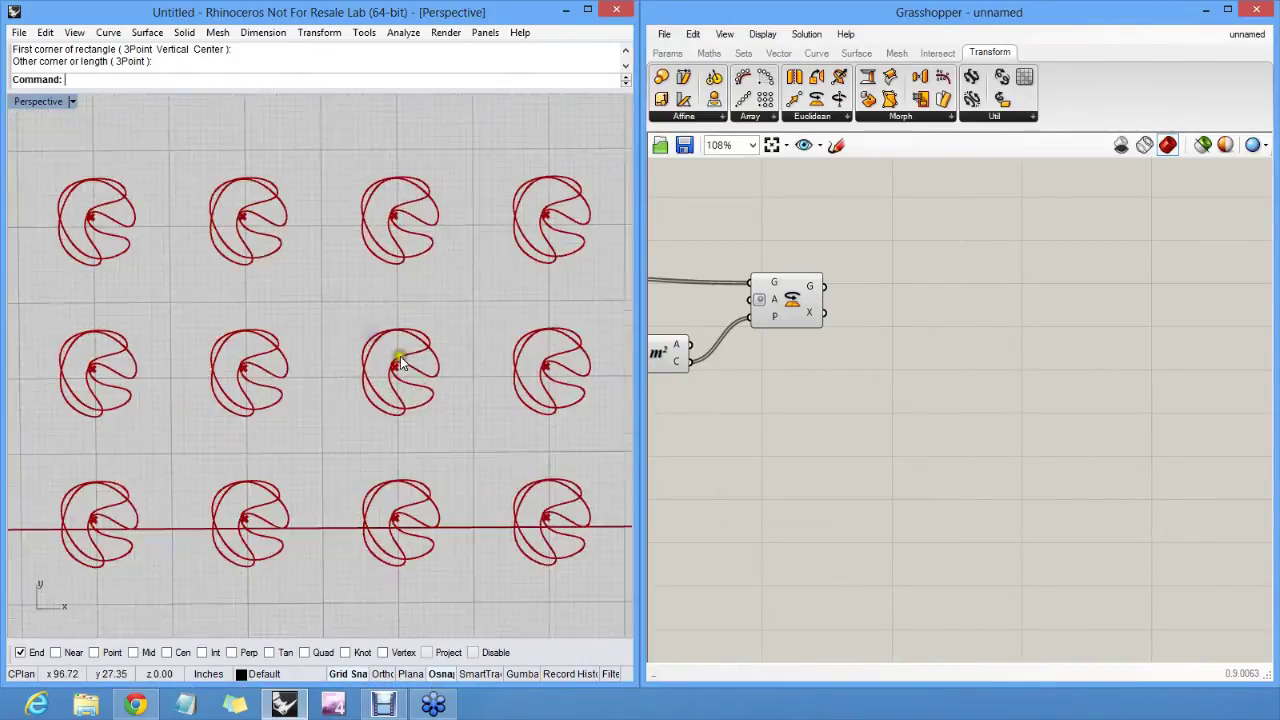
Move the Area component slightly higher, between the array and Rotate components.
{"action": "right_click_drag", "start_coordinate": [729, 328], "coordinate": [1052, 303]}
{"action": "left_click_drag", "start_coordinate": [973, 337], "coordinate": [975, 307]}
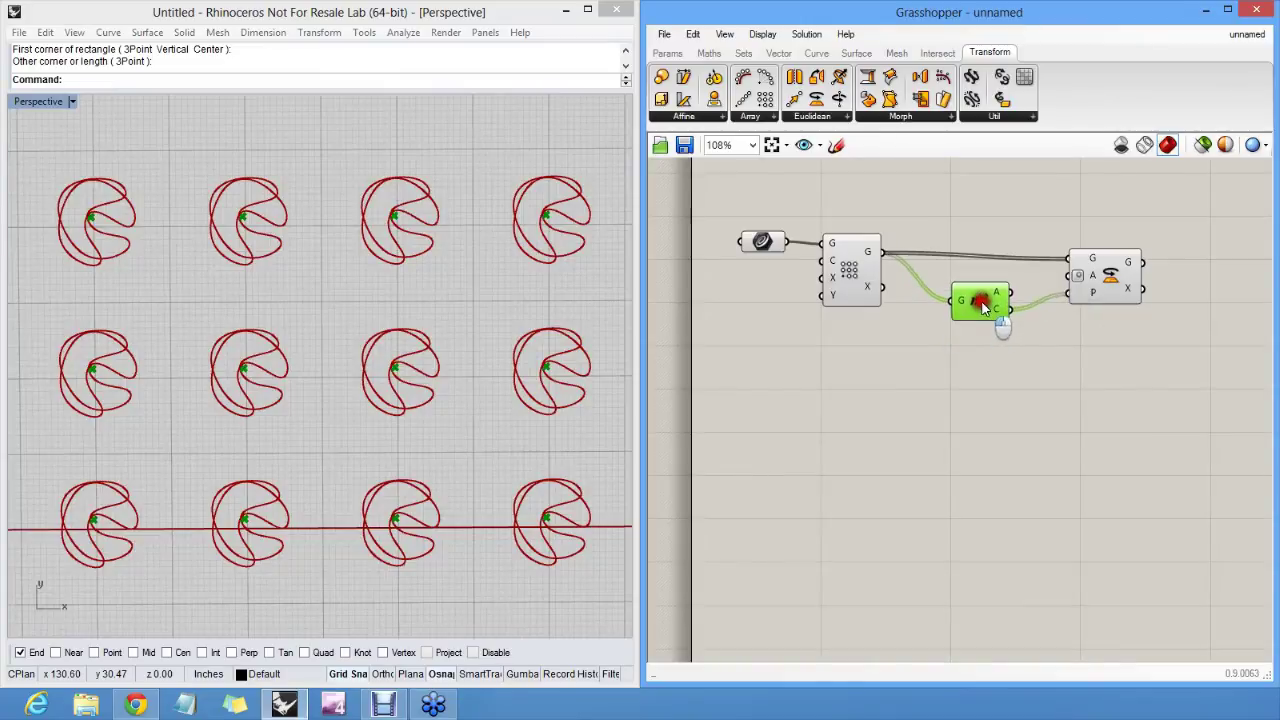
{"action": "left_click", "coordinate": [933, 358]}
Add a Random component and place it below the Area component on the canvas.
{"action": "double_click", "coordinate": [921, 390]}
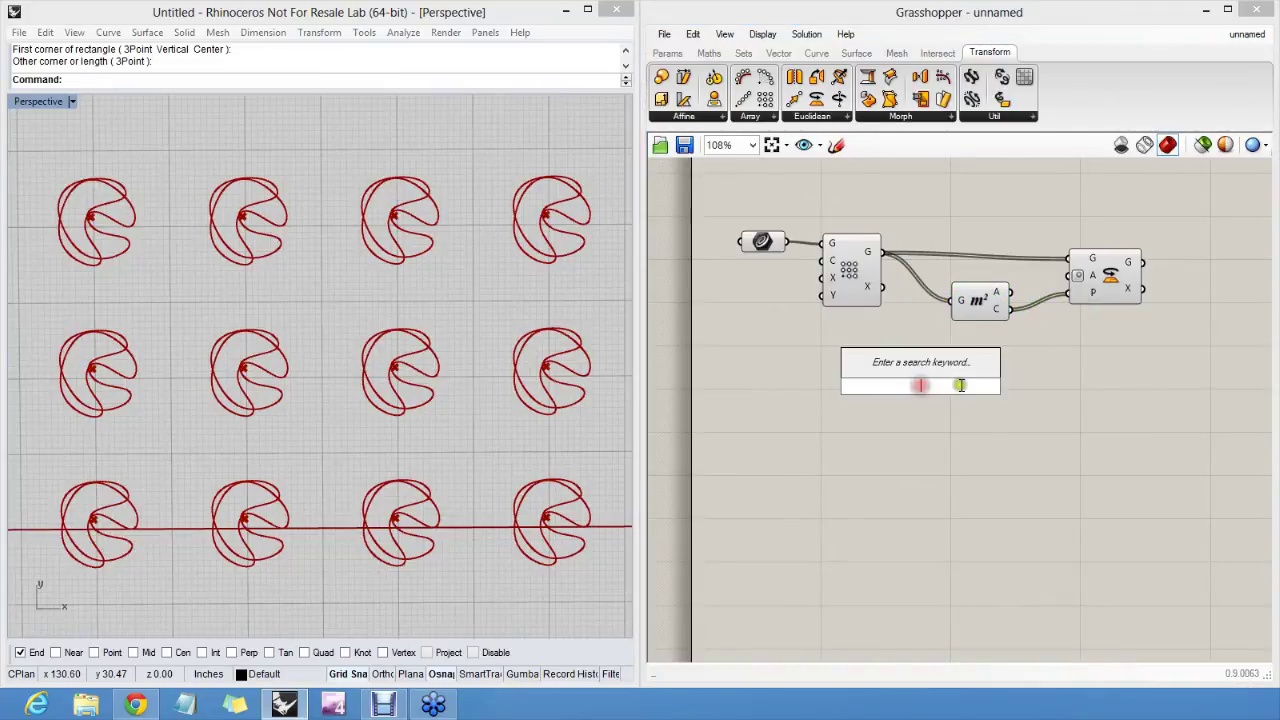
{"action": "type", "text": "random"}
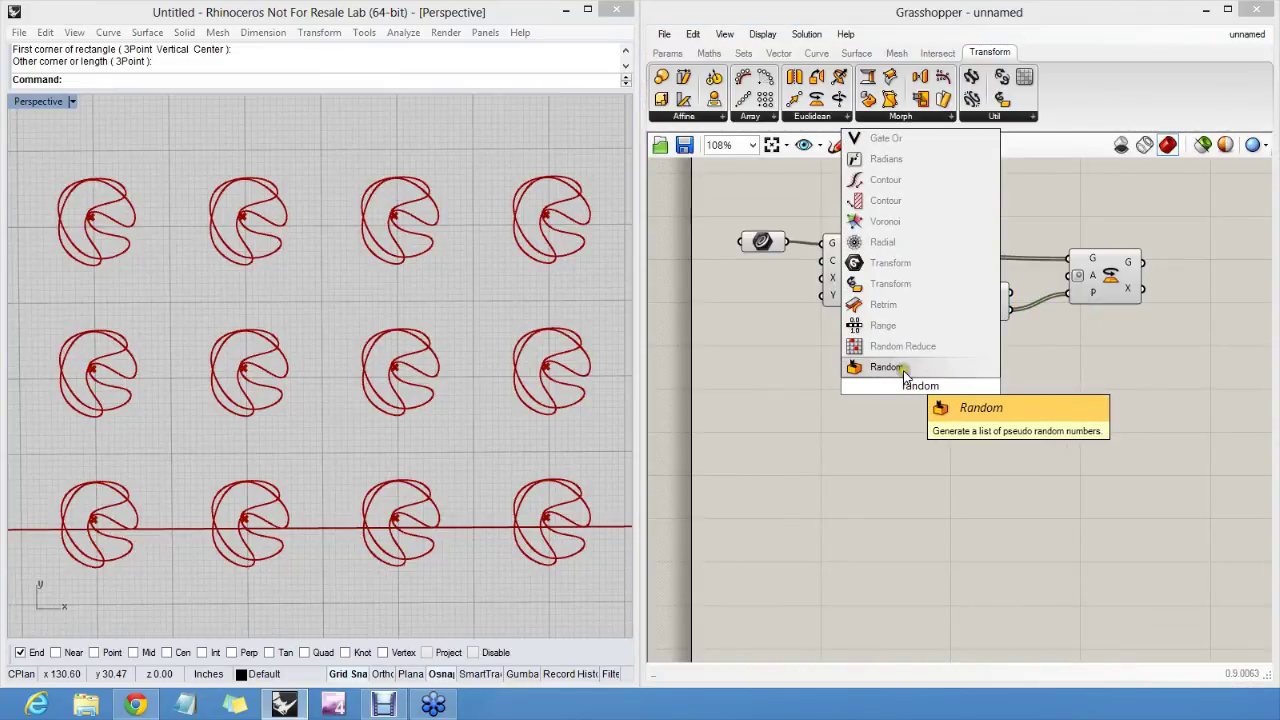
{"action": "left_click", "coordinate": [903, 369]}
{"action": "left_click_drag", "start_coordinate": [914, 380], "coordinate": [949, 381]}
{"action": "left_click", "coordinate": [957, 351]}
{"action": "right_click_drag", "start_coordinate": [957, 355], "coordinate": [883, 374]}
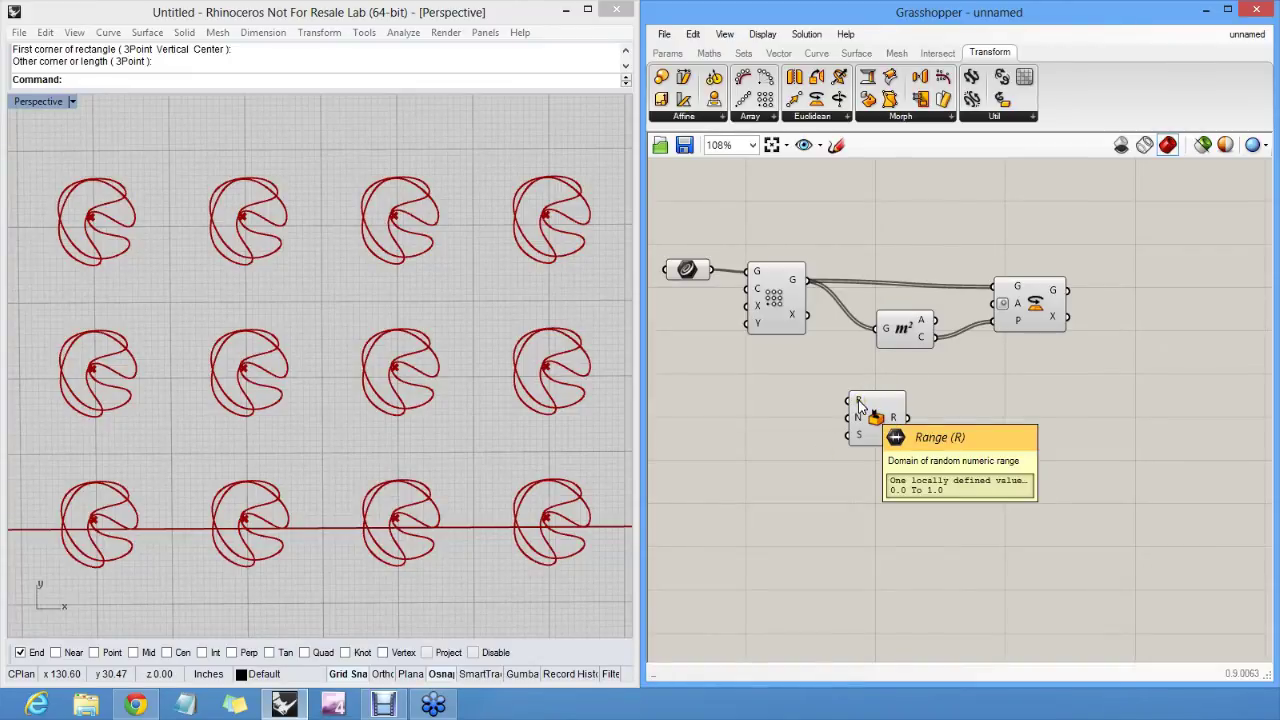
Set the Random component's range domain to 0.0 To 360.
{"action": "right_click", "coordinate": [858, 405]}
{"action": "mouse_move", "coordinate": [931, 543]}
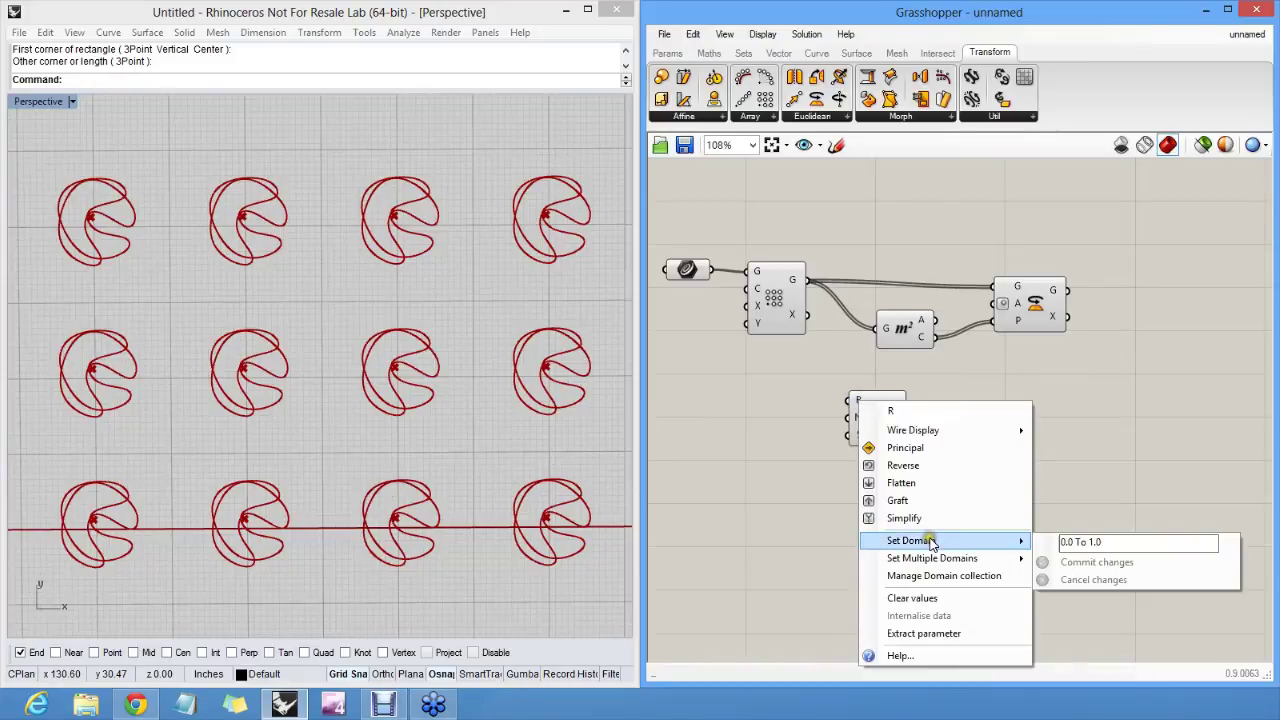
{"action": "double_click", "coordinate": [1092, 542]}
{"action": "type", "text": "36"}
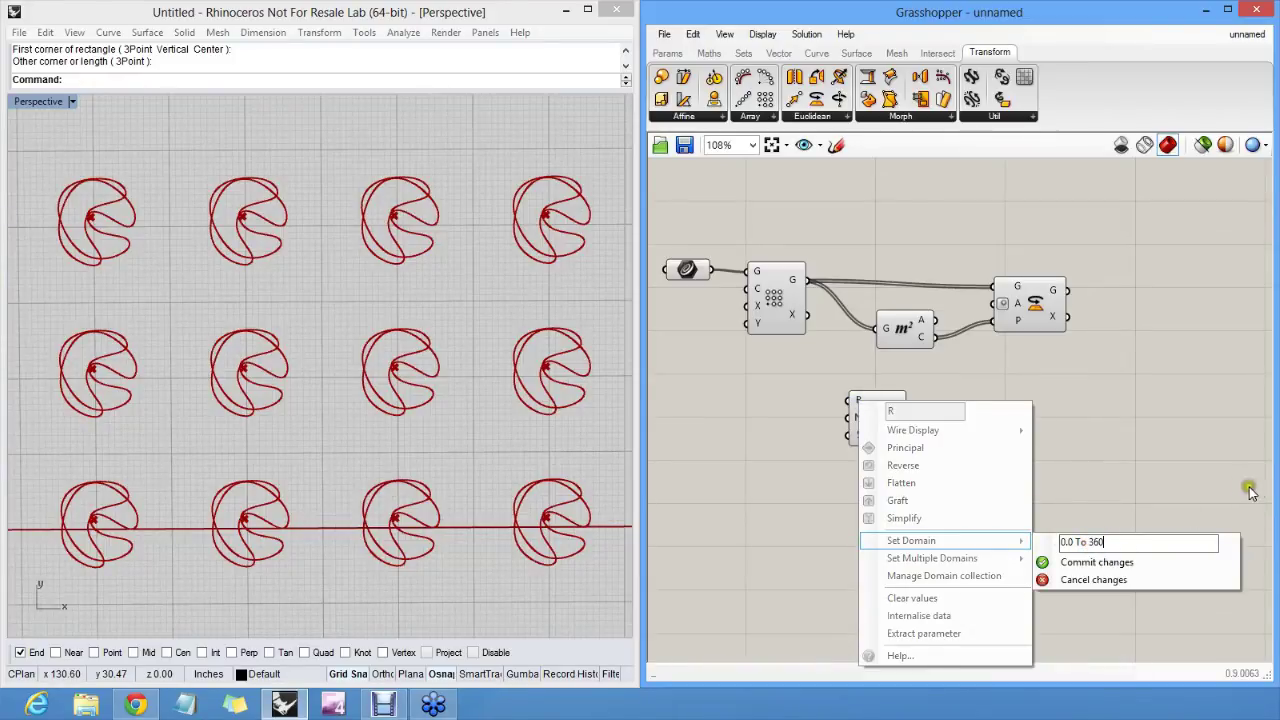
{"action": "type", "text": "0"}
{"action": "left_click", "coordinate": [1125, 562]}
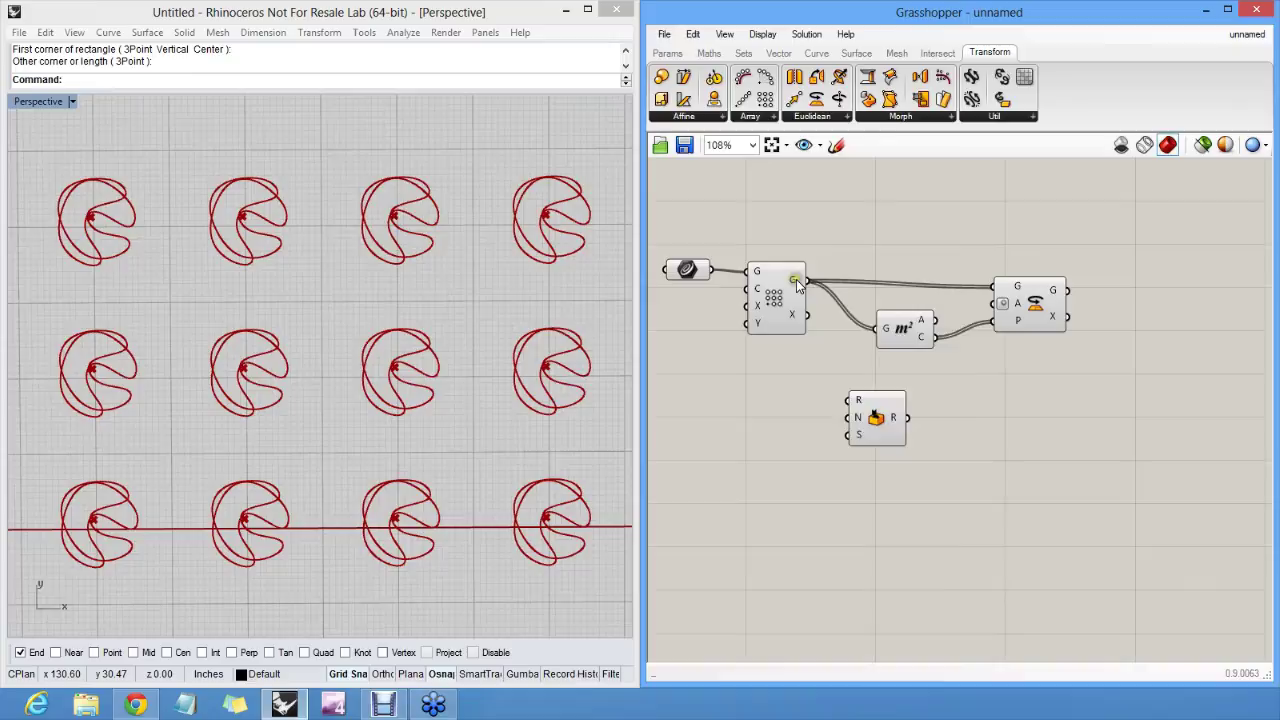
Set the Random component's number of values and connect its output to the Rotate component's angle input.
{"action": "right_click", "coordinate": [853, 418]}
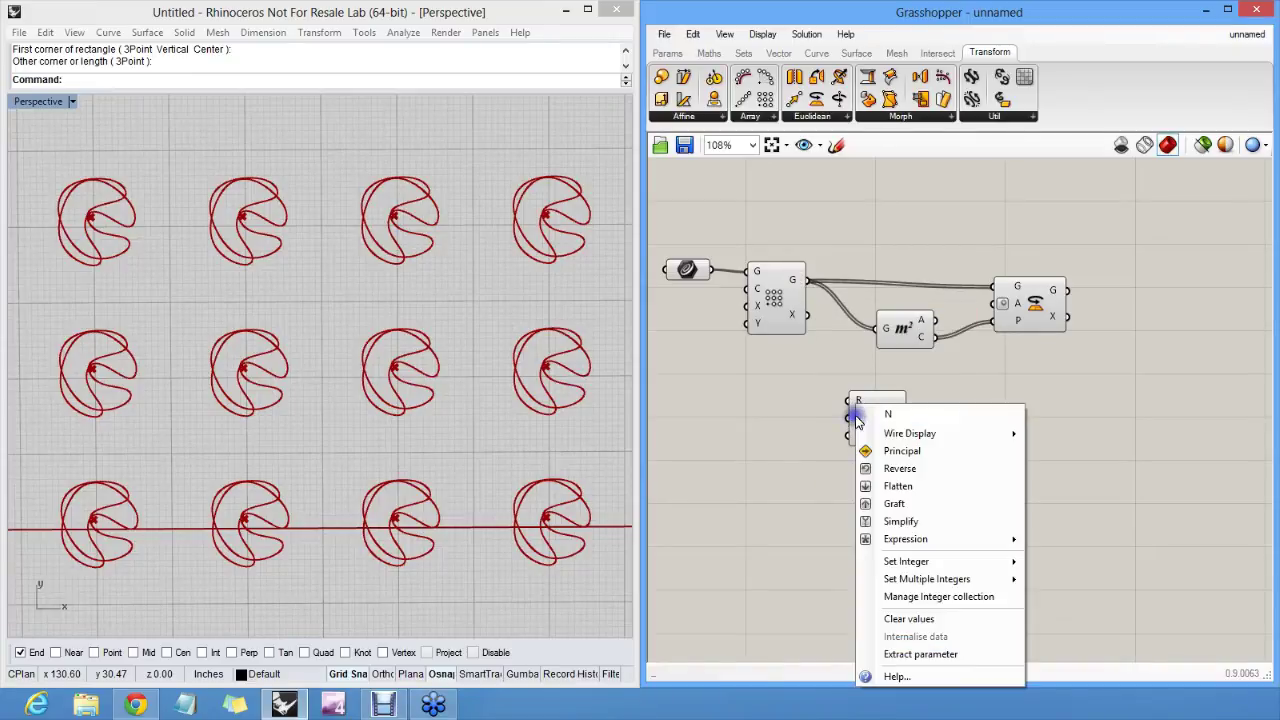
{"action": "mouse_move", "coordinate": [940, 561]}
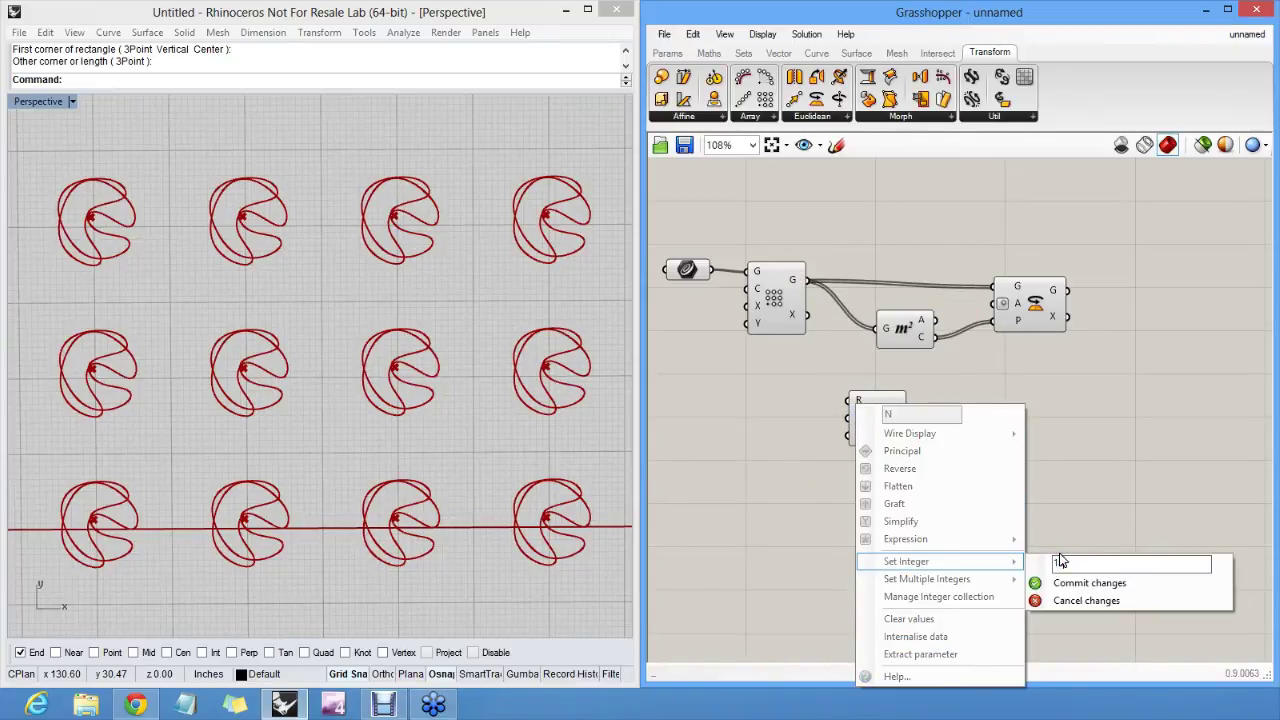
{"action": "left_click", "coordinate": [1090, 583]}
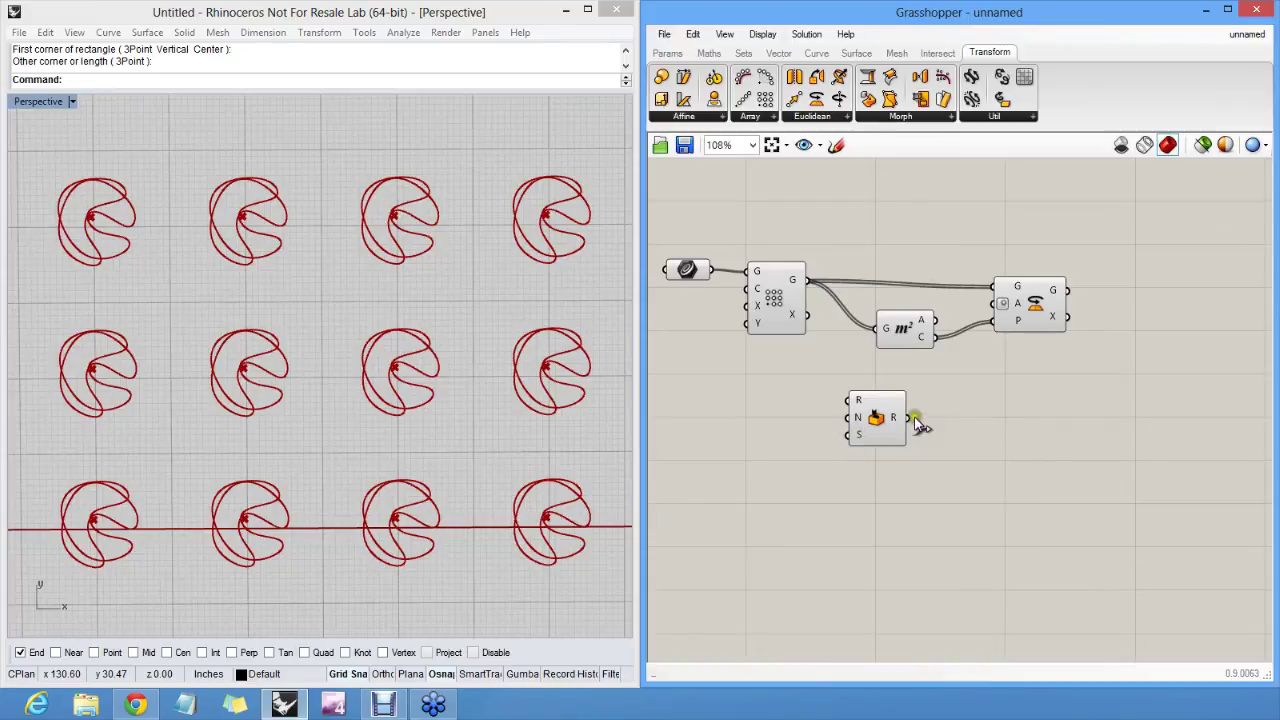
{"action": "left_click_drag", "start_coordinate": [908, 418], "coordinate": [995, 303]}
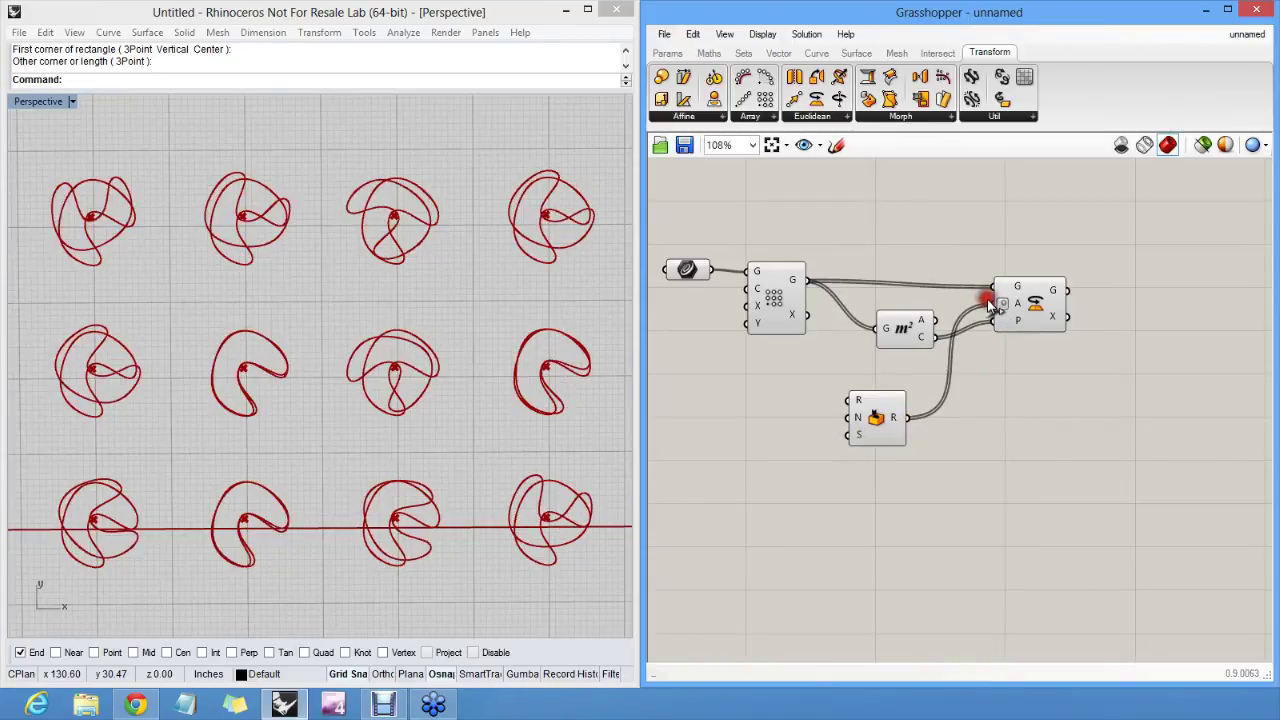
Turn off the preview of the rectangular array component so its unrotated copies are hidden.
{"action": "scroll", "coordinate": [546, 345], "scroll_direction": "down", "scroll_amount": 4}
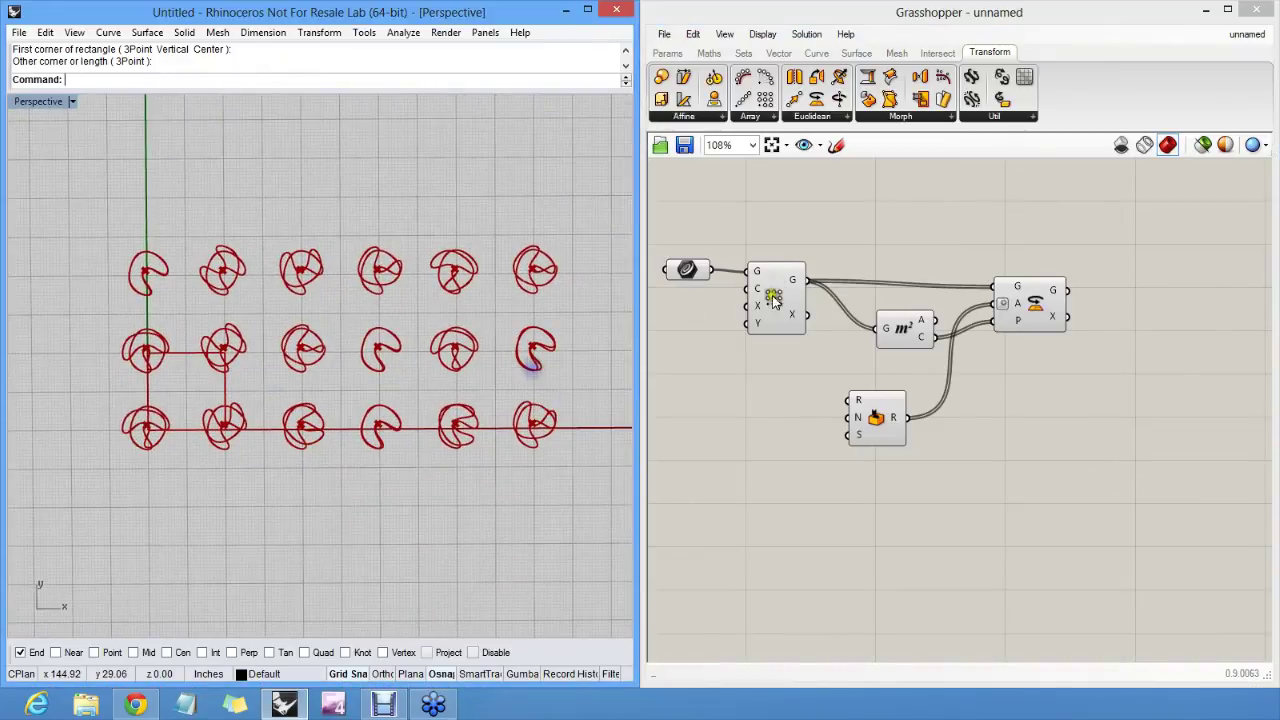
{"action": "right_click", "coordinate": [771, 288]}
{"action": "left_click", "coordinate": [820, 326]}
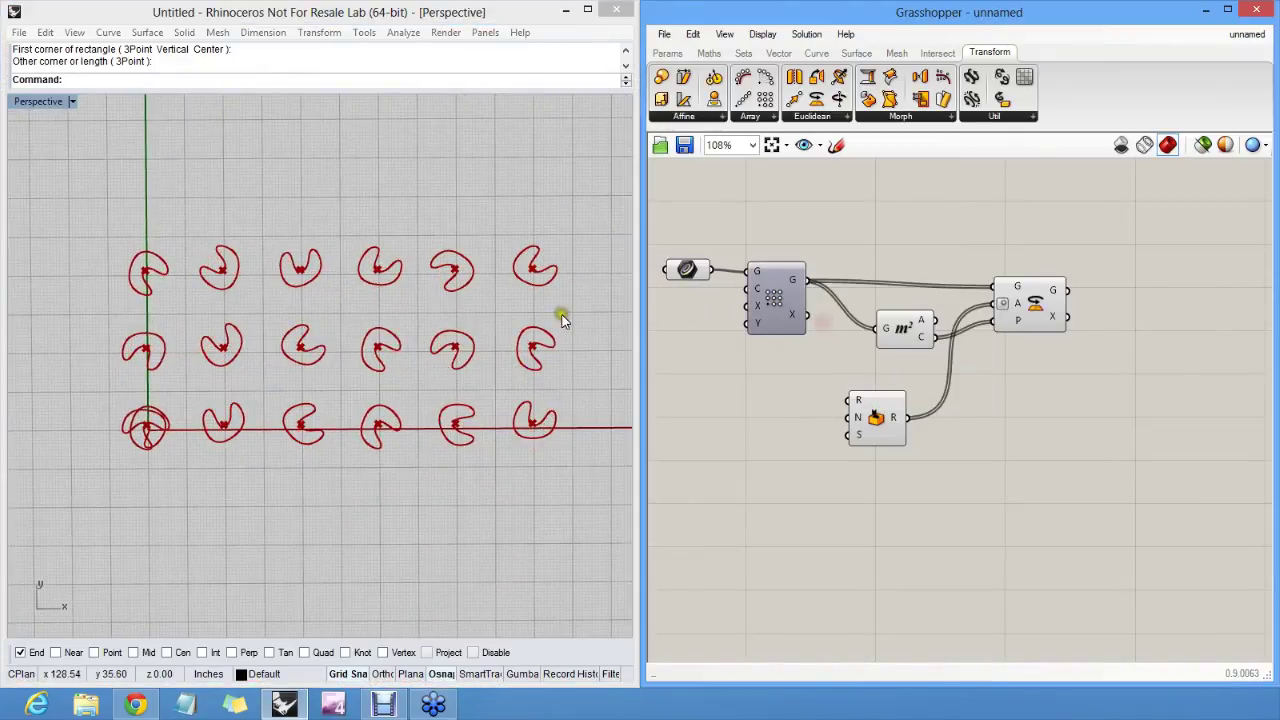
Turn off the Curve parameter's preview and hide the source curve at the origin in the Rhino viewport.
{"action": "right_click_drag", "start_coordinate": [563, 314], "coordinate": [532, 316], "text": "shift"}
{"action": "right_click", "coordinate": [687, 270]}
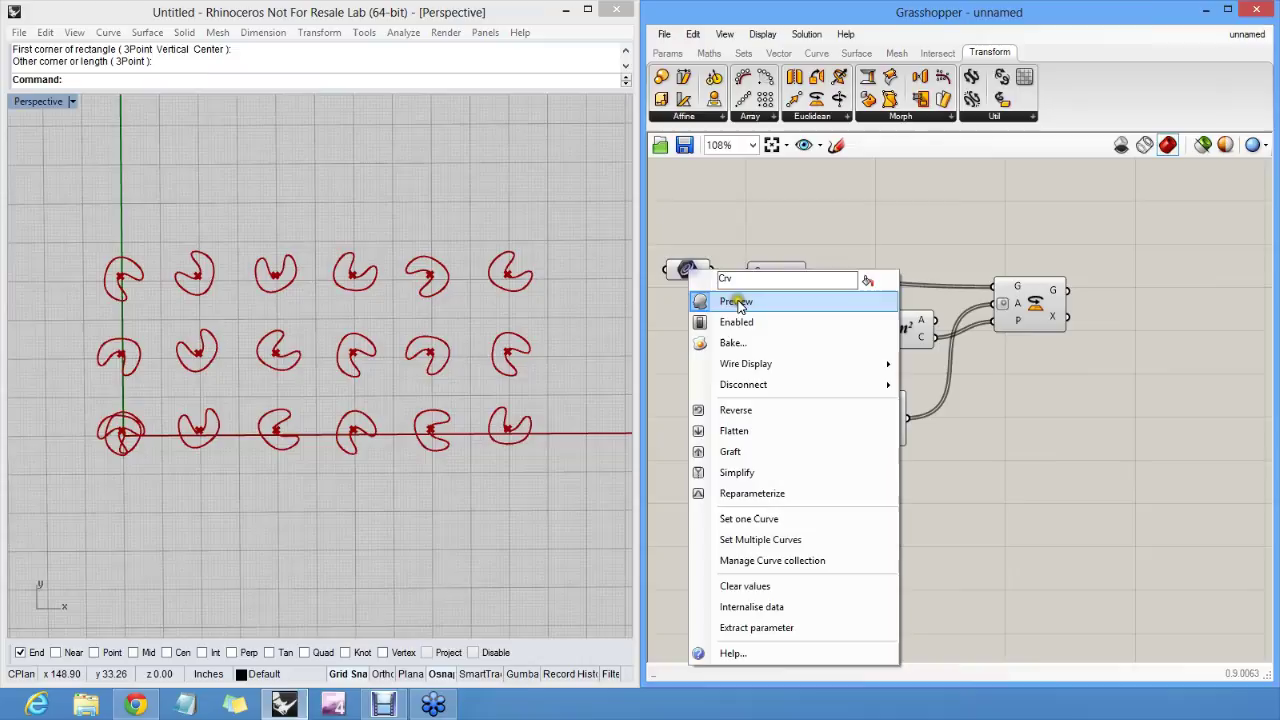
{"action": "left_click", "coordinate": [738, 299]}
{"action": "left_click", "coordinate": [145, 428]}
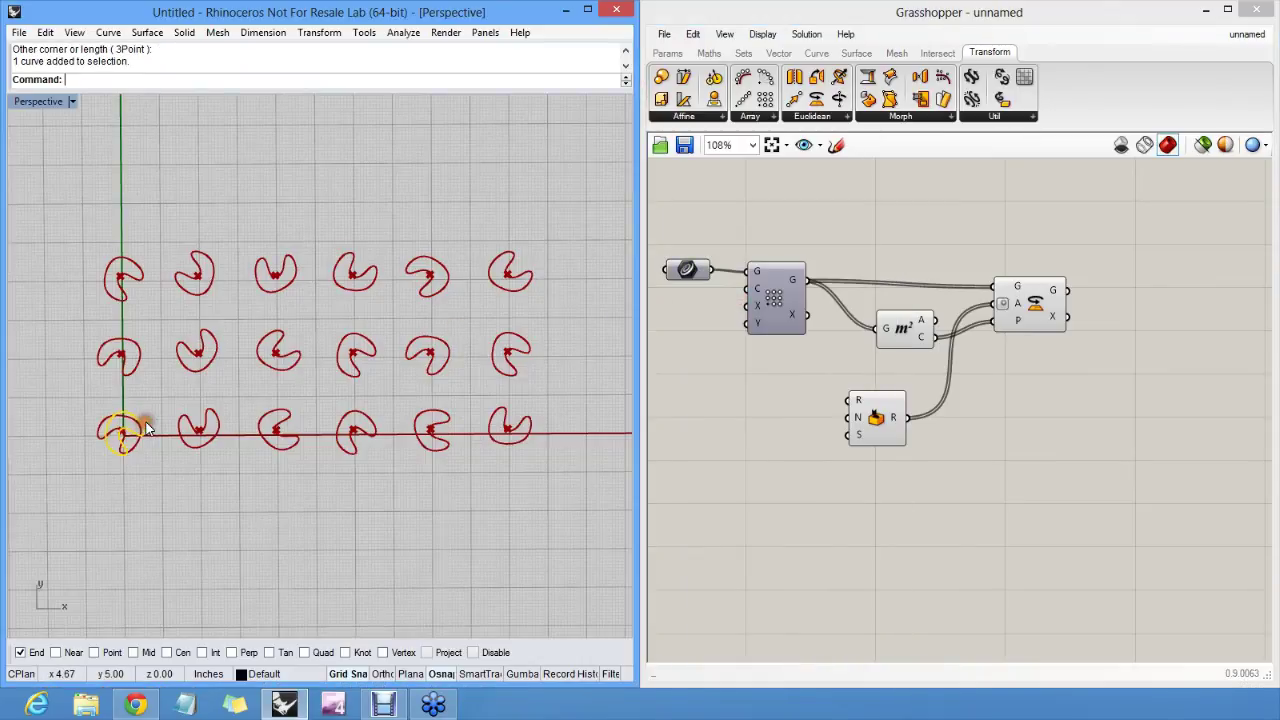
{"action": "key", "text": "ctrl+h"}
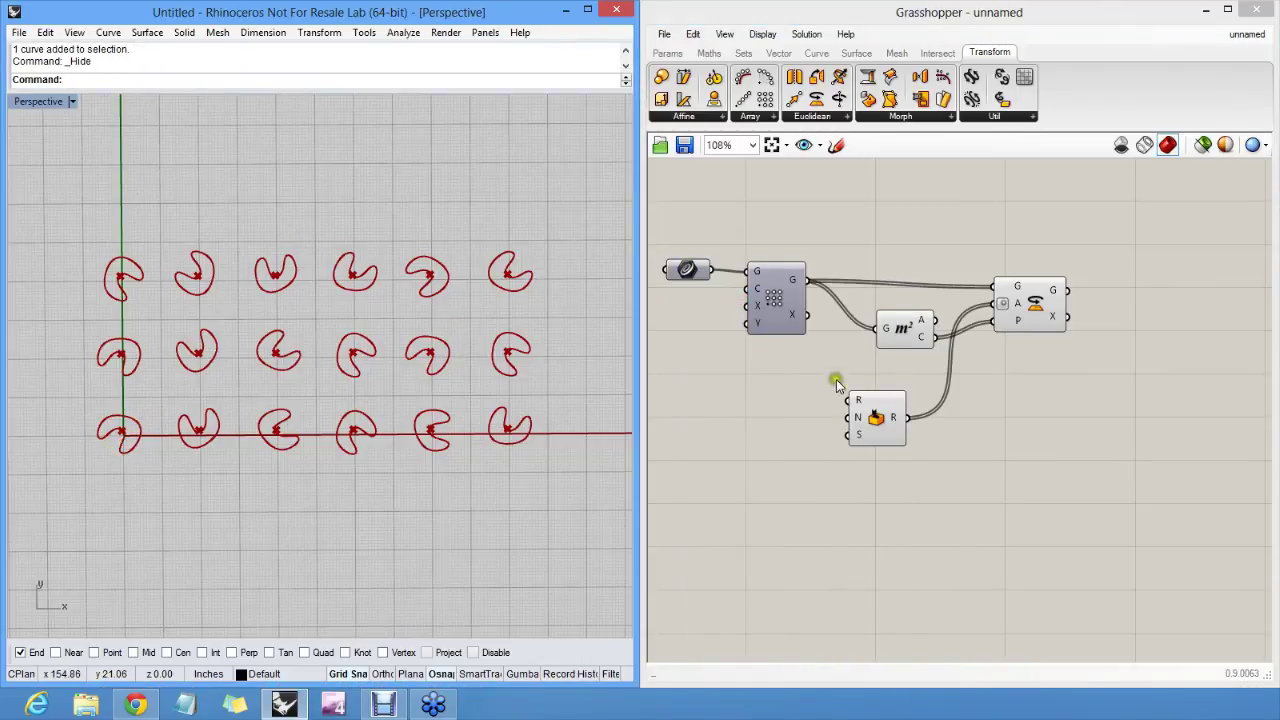
Move the Random component directly beneath the Area component and inspect its range and seed inputs.
{"action": "left_click_drag", "start_coordinate": [873, 417], "coordinate": [903, 384]}
{"action": "left_click", "coordinate": [986, 384]}
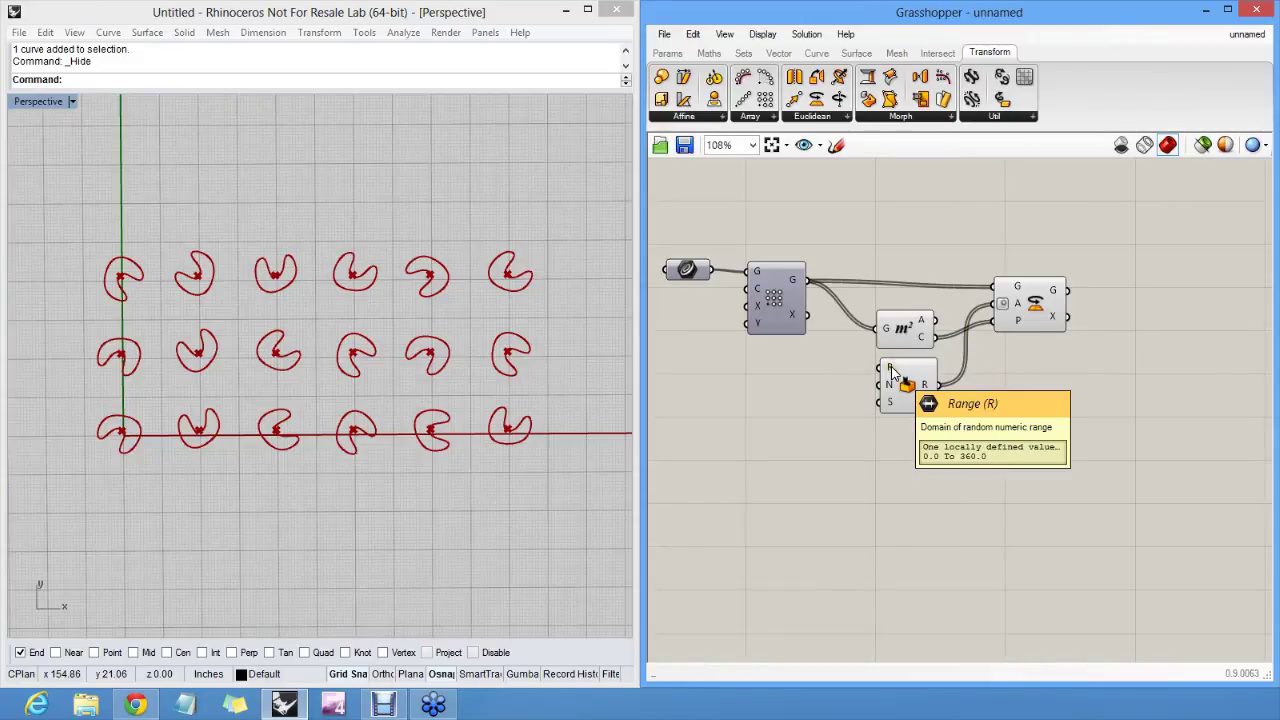
{"action": "mouse_move", "coordinate": [889, 402]}
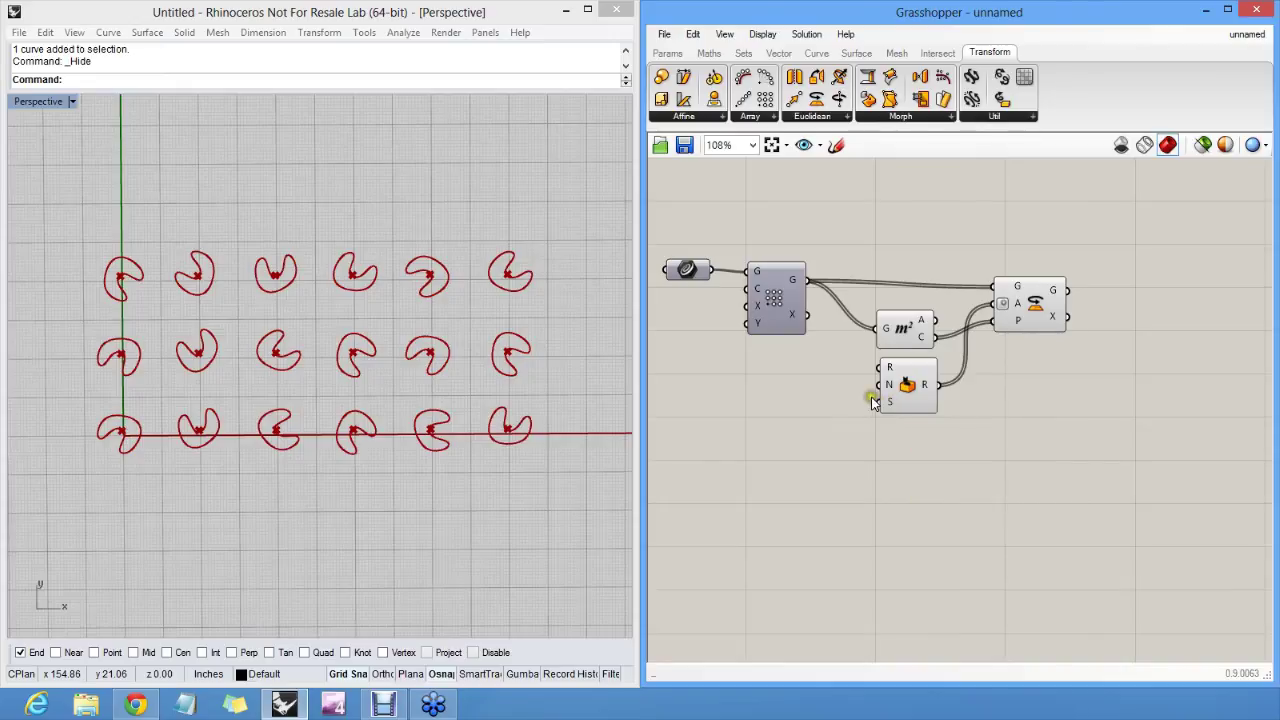
{"action": "right_click_drag", "start_coordinate": [419, 281], "coordinate": [428, 290]}
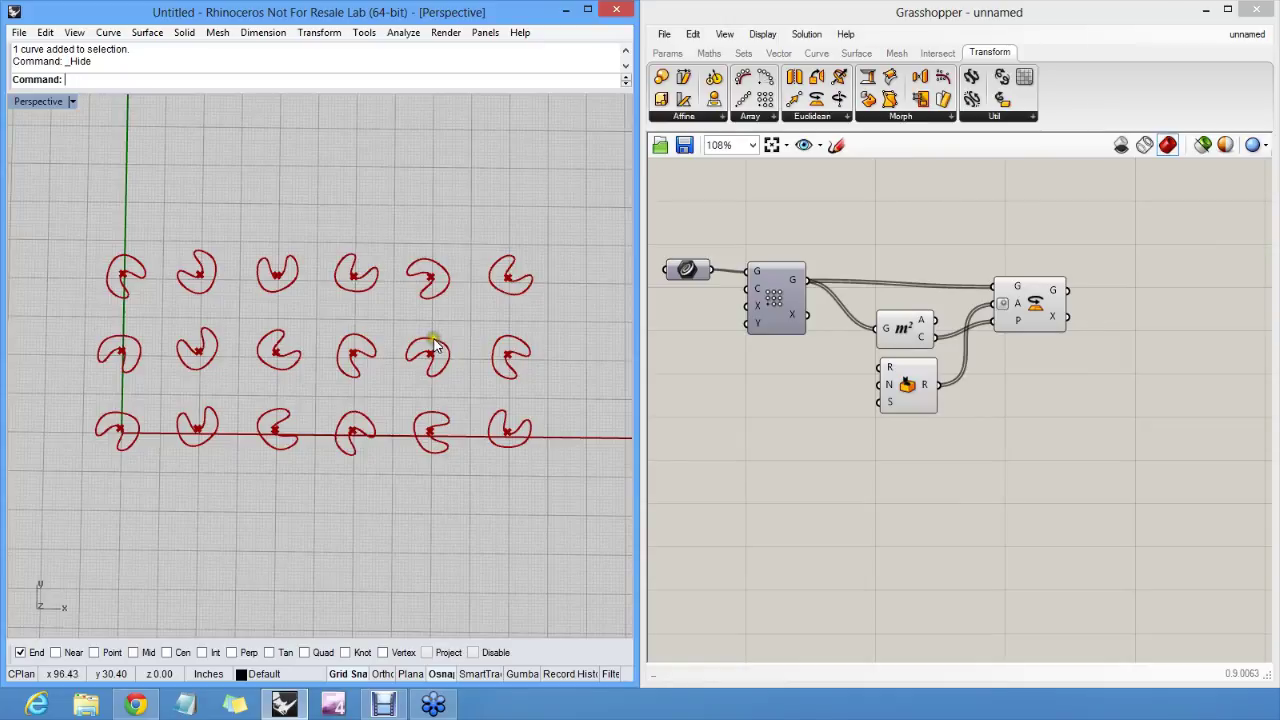
Nudge the Area and Rotate components slightly higher to tidy the definition.
{"action": "left_click_drag", "start_coordinate": [906, 328], "coordinate": [910, 321]}
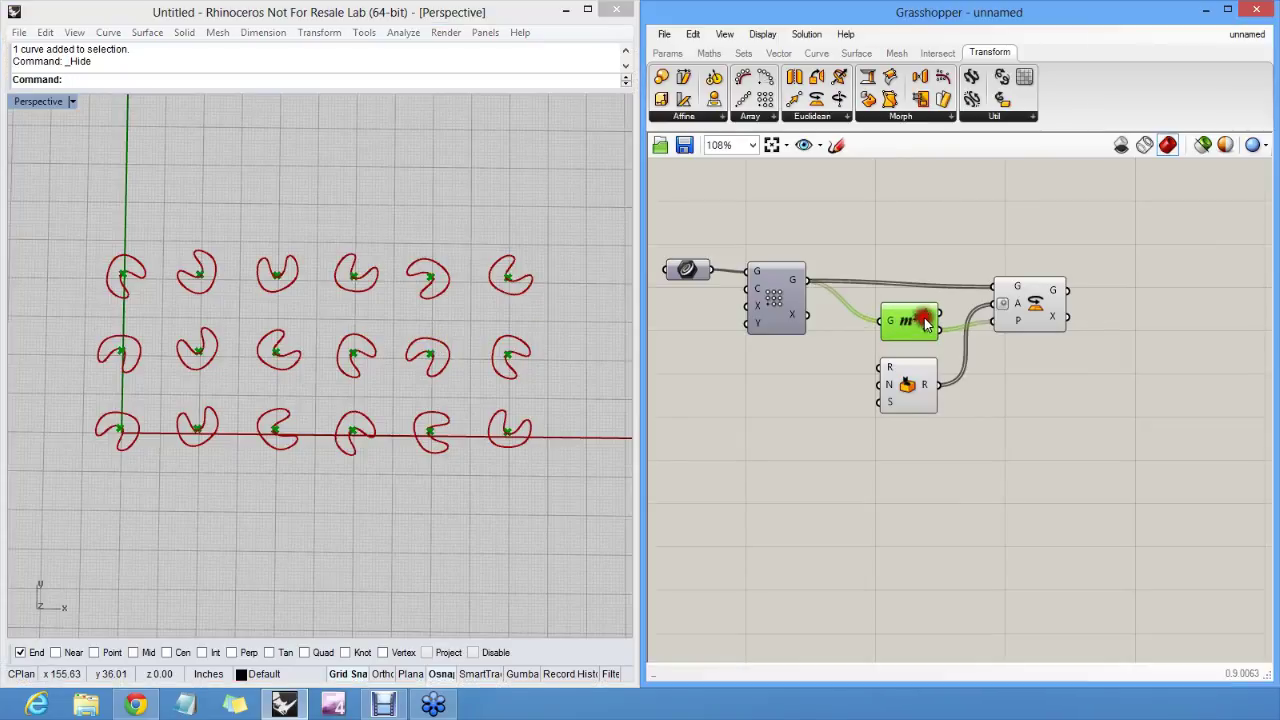
{"action": "left_click", "coordinate": [1024, 333]}
{"action": "left_click_drag", "start_coordinate": [1037, 310], "coordinate": [1040, 302]}
{"action": "left_click", "coordinate": [1046, 243]}
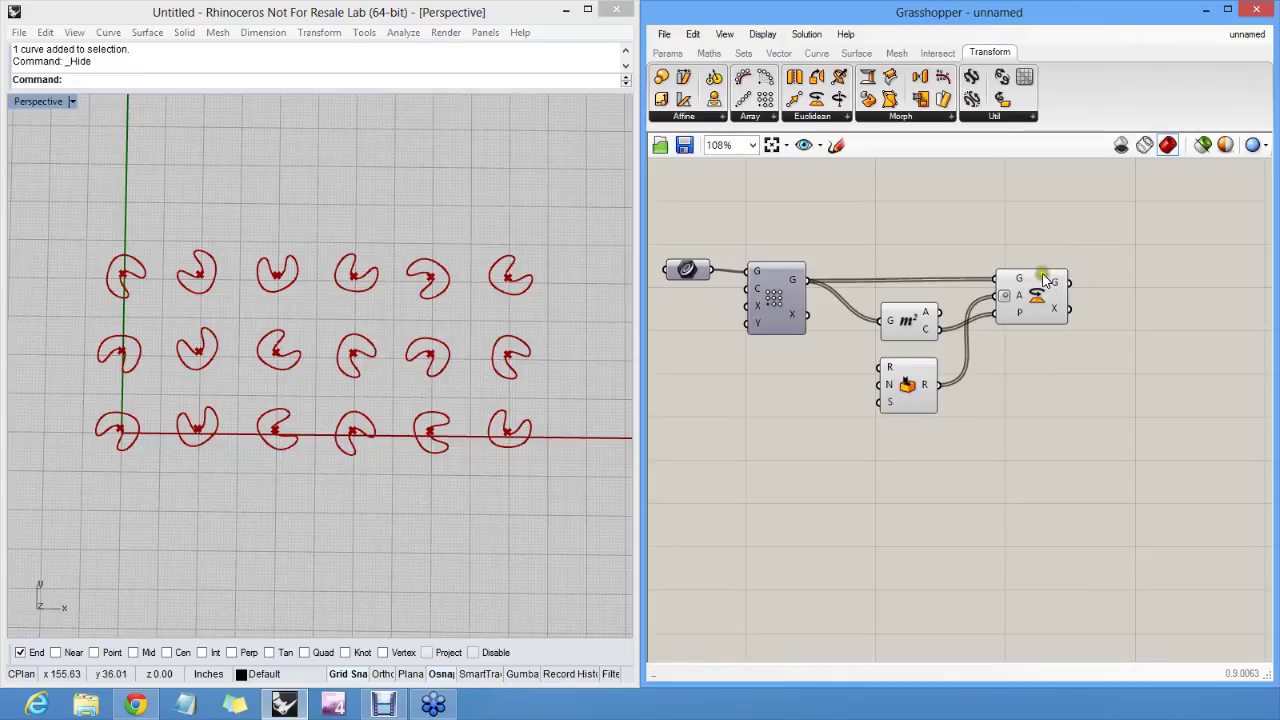